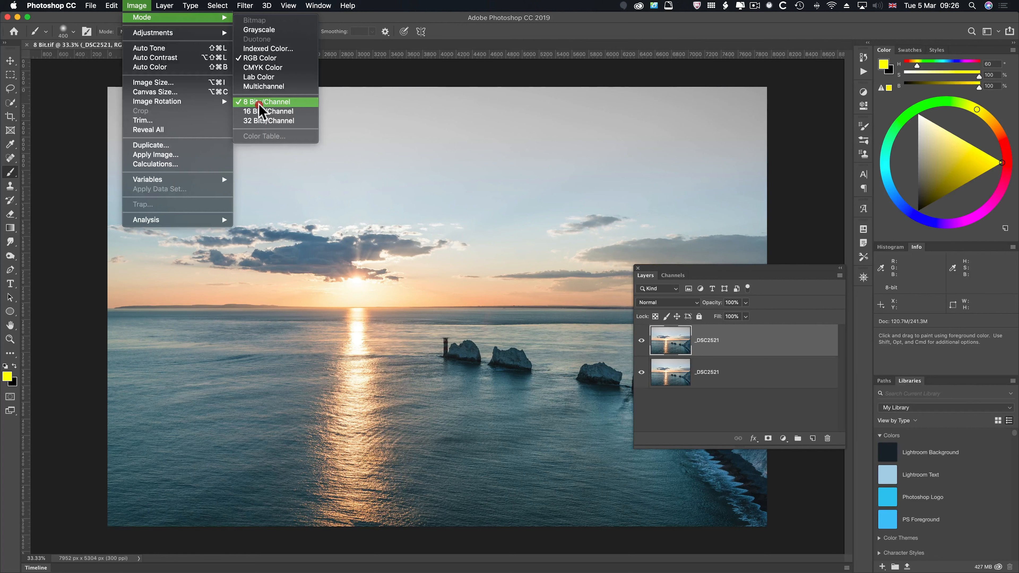
Step: Set the image to 8 Bits/Channel and show the document's channels with the RGB composite selected
{"action": "left_click", "coordinate": [240, 101]}
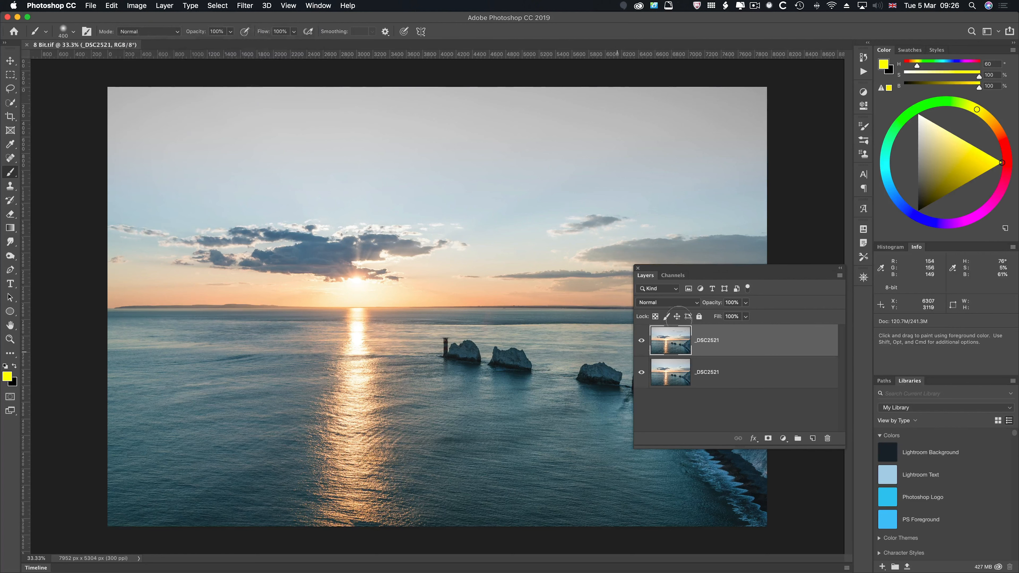
{"action": "left_click", "coordinate": [319, 5]}
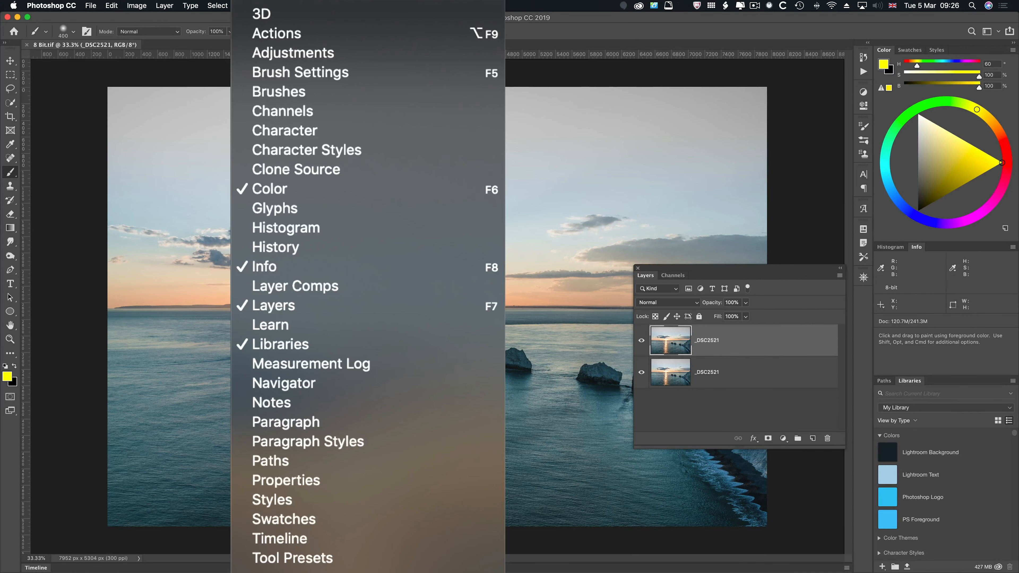
{"action": "left_click", "coordinate": [328, 115]}
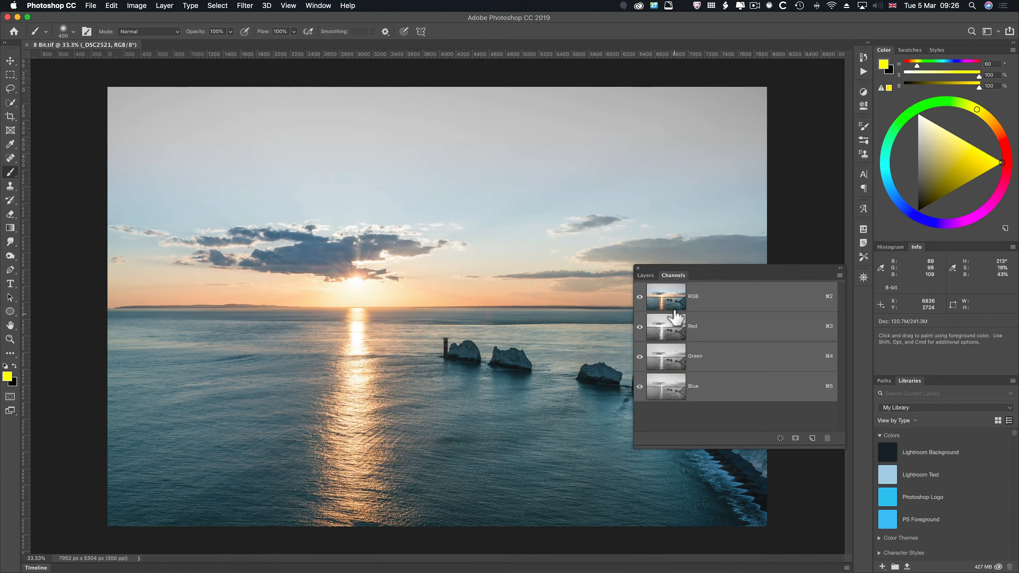
{"action": "left_click", "coordinate": [667, 299]}
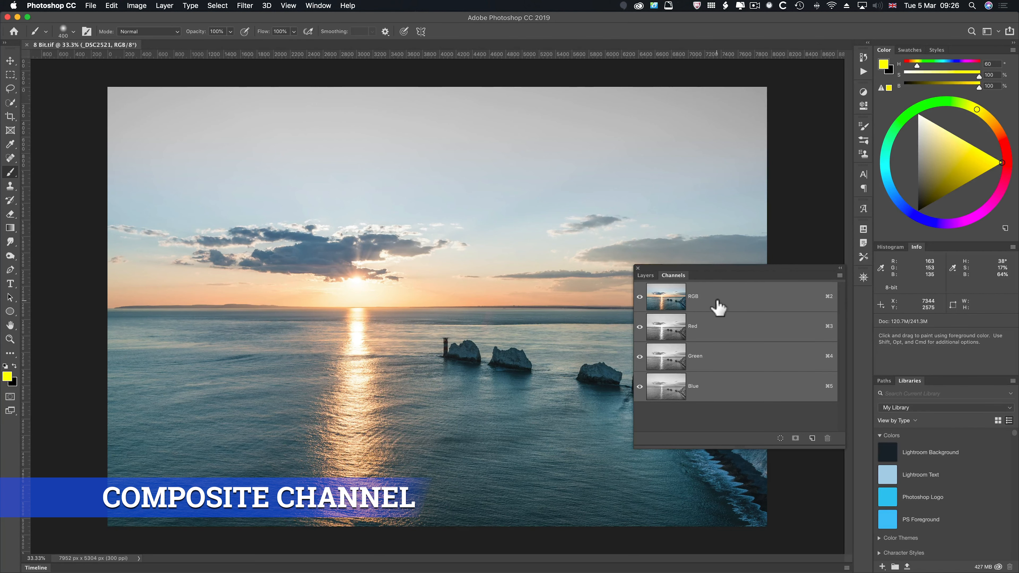
Step: View the Green, Blue and Red channels individually in greyscale
{"action": "left_click", "coordinate": [729, 353]}
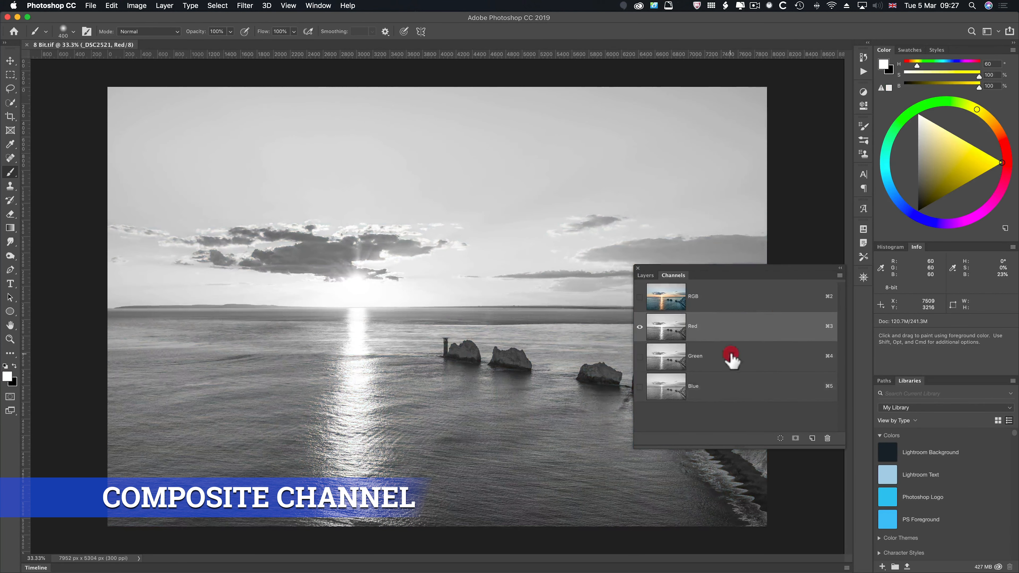
{"action": "left_click", "coordinate": [727, 386]}
{"action": "left_click", "coordinate": [725, 330]}
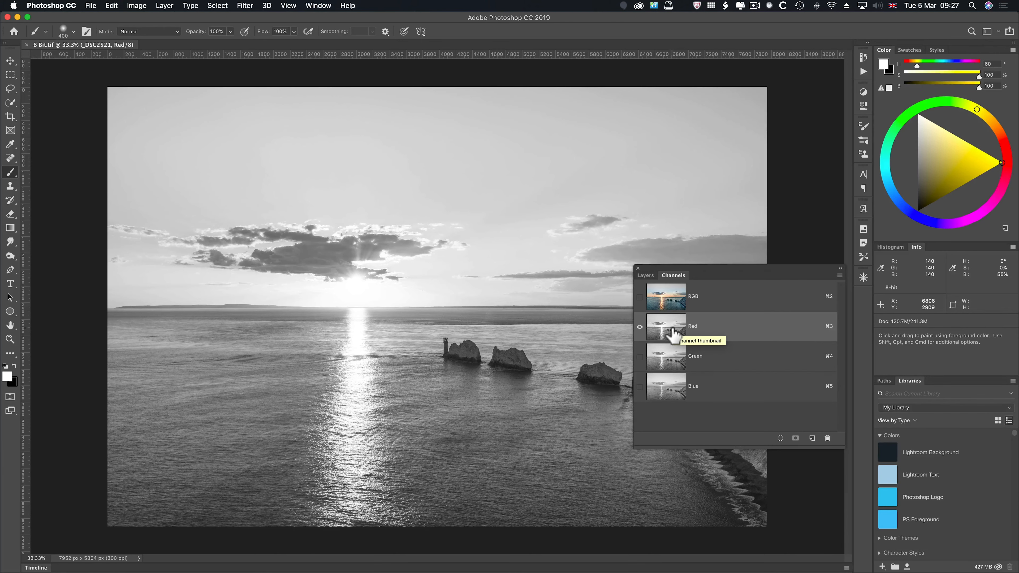
Step: Preview the Red channel combined with Blue and with Green in turn, then return to the RGB composite
{"action": "left_click", "coordinate": [640, 386]}
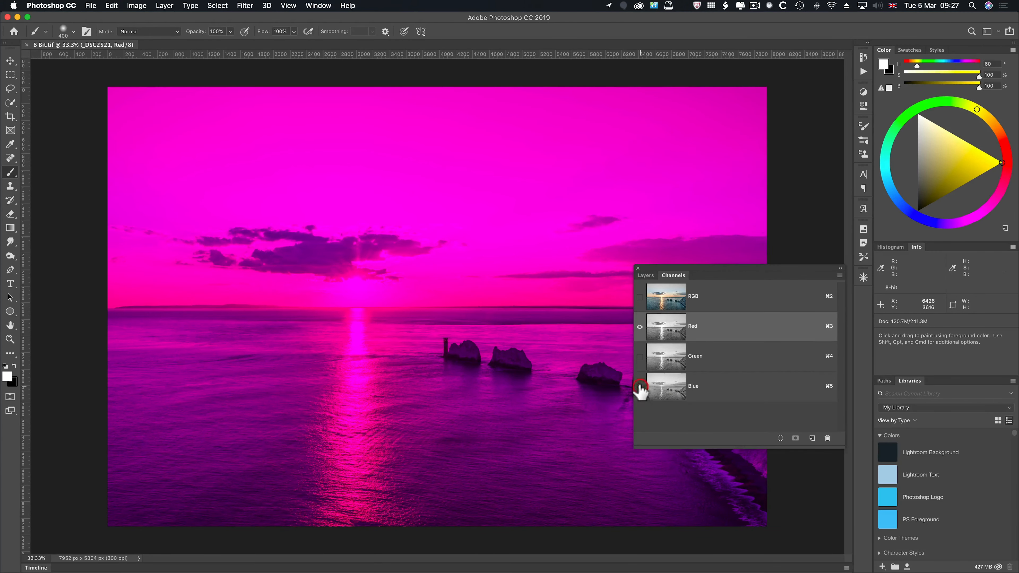
{"action": "left_click", "coordinate": [640, 386]}
{"action": "left_click", "coordinate": [640, 356]}
{"action": "left_click", "coordinate": [640, 357]}
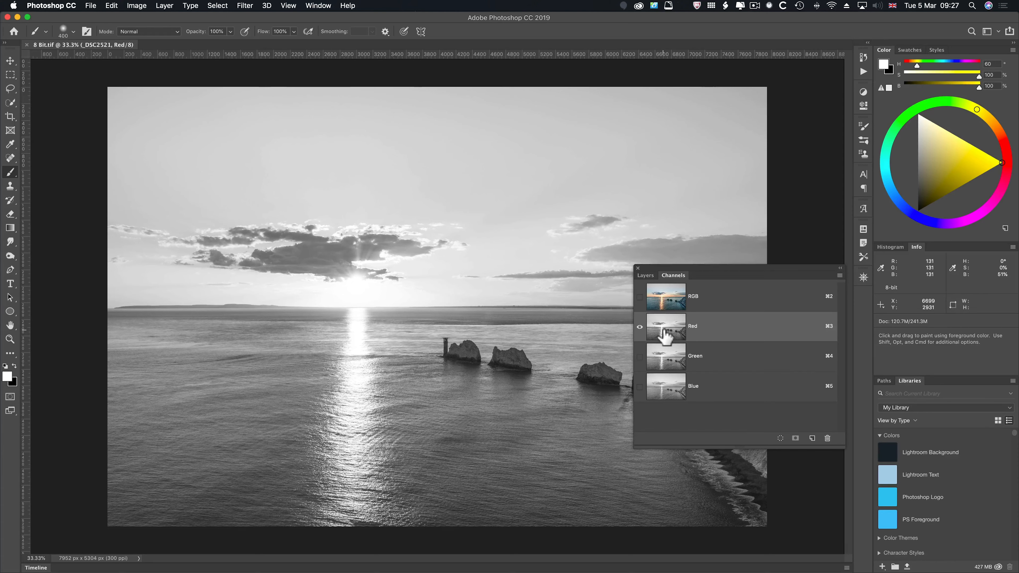
{"action": "left_click", "coordinate": [666, 299]}
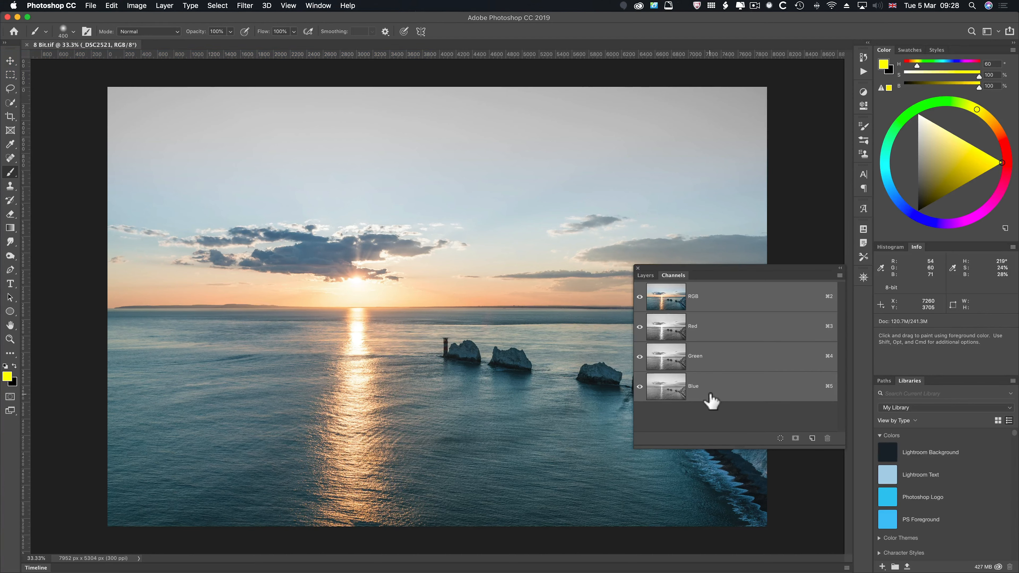
Step: Duplicate the Red channel as a new alpha channel
{"action": "left_click", "coordinate": [662, 309]}
{"action": "left_click", "coordinate": [704, 328]}
{"action": "left_click_drag", "start_coordinate": [704, 328], "coordinate": [815, 439]}
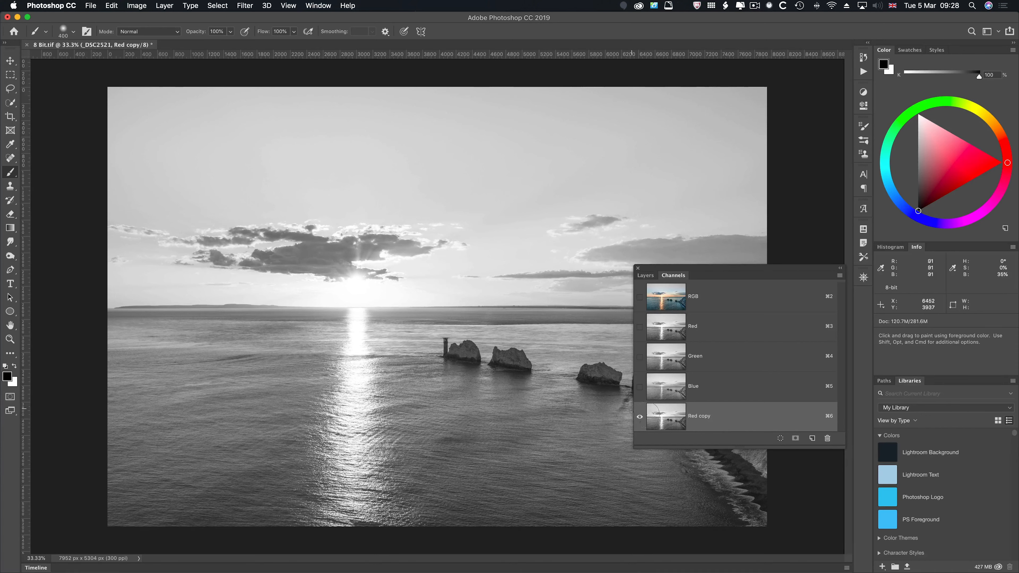
Step: Load the Red copy channel as a selection and return to the upper _DSC2521 layer
{"action": "left_click", "coordinate": [676, 421], "text": "super"}
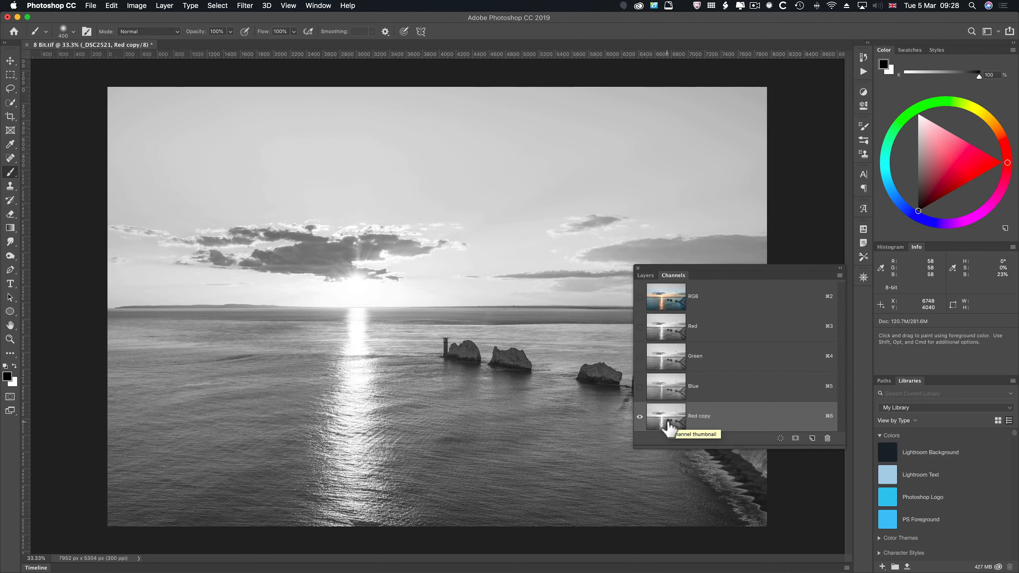
{"action": "left_click", "coordinate": [780, 439]}
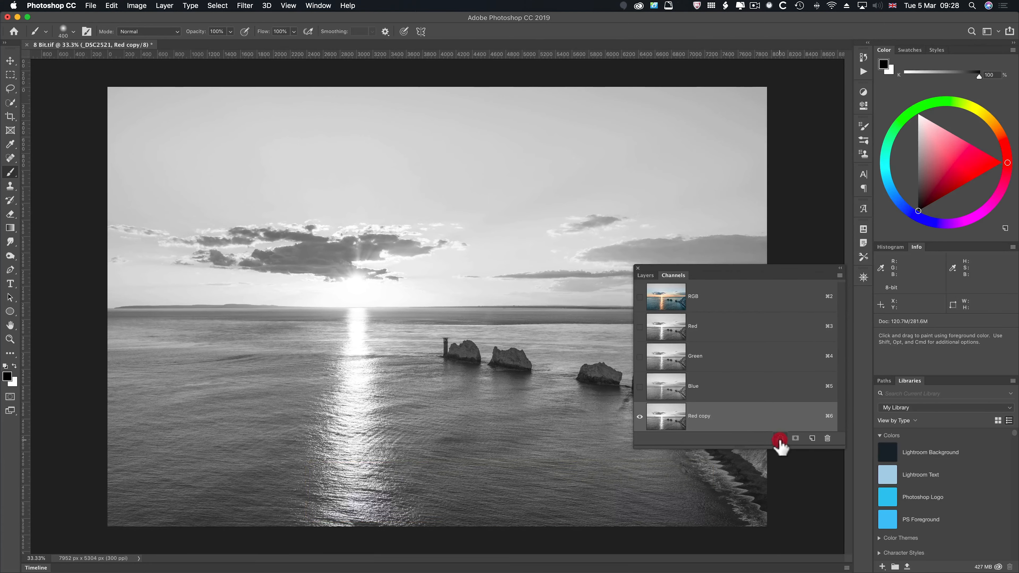
{"action": "left_click", "coordinate": [646, 276]}
{"action": "left_click", "coordinate": [722, 341]}
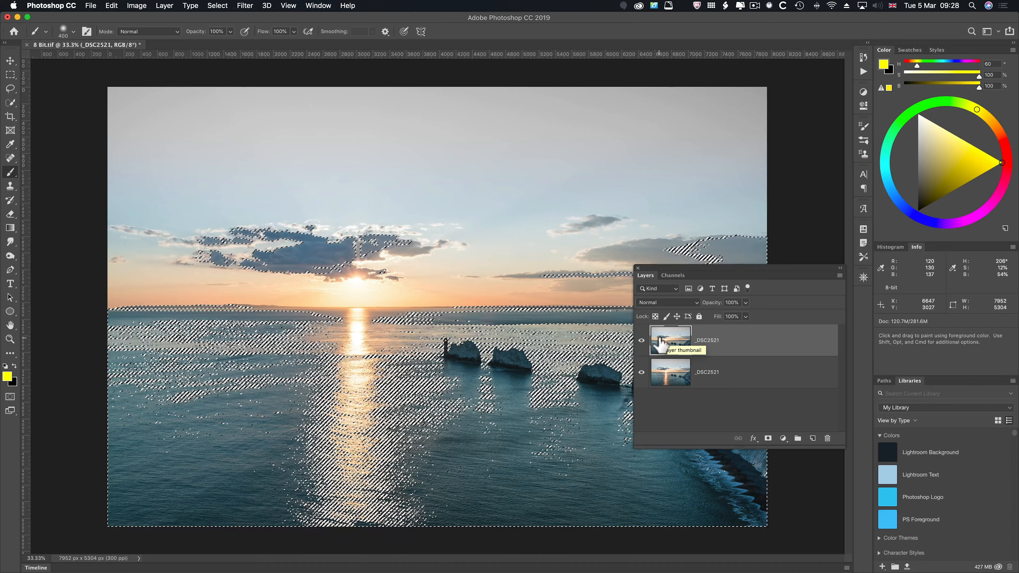
{"action": "left_click", "coordinate": [672, 276]}
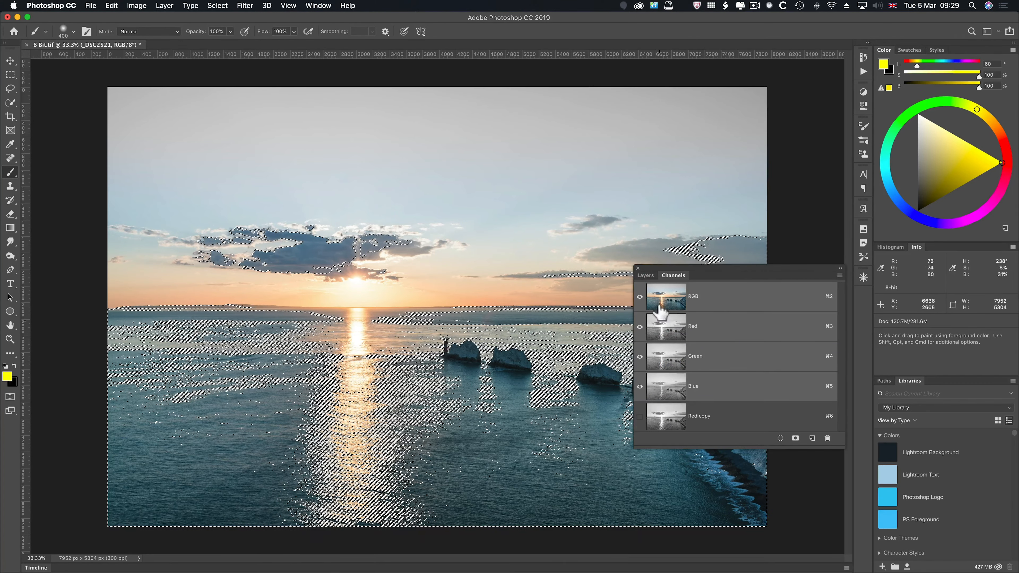
{"action": "left_click", "coordinate": [652, 275]}
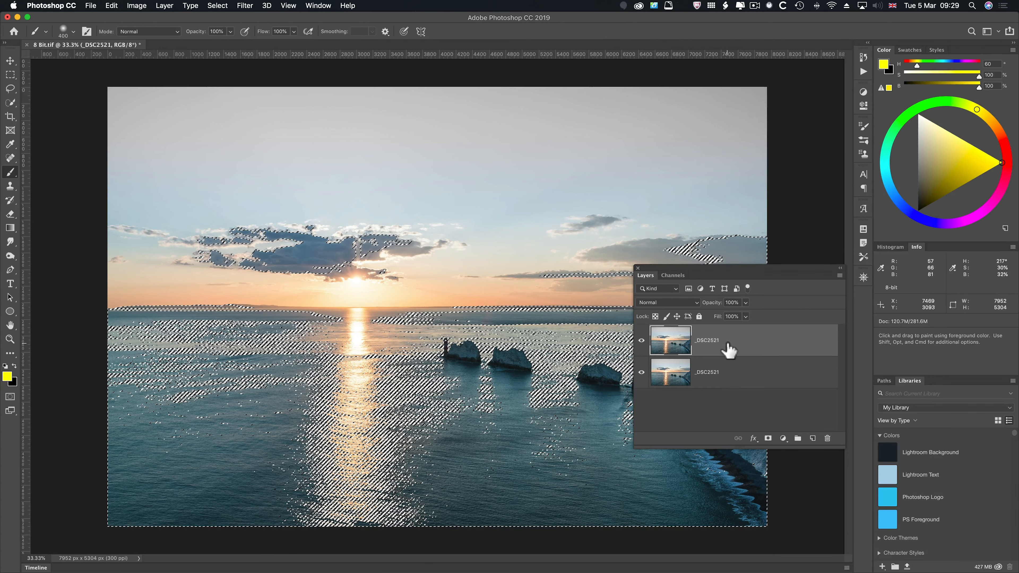
Step: Add a Photo Filter adjustment layer masked by the selection, using Warming Filter (85) at 78% density
{"action": "left_click", "coordinate": [782, 438]}
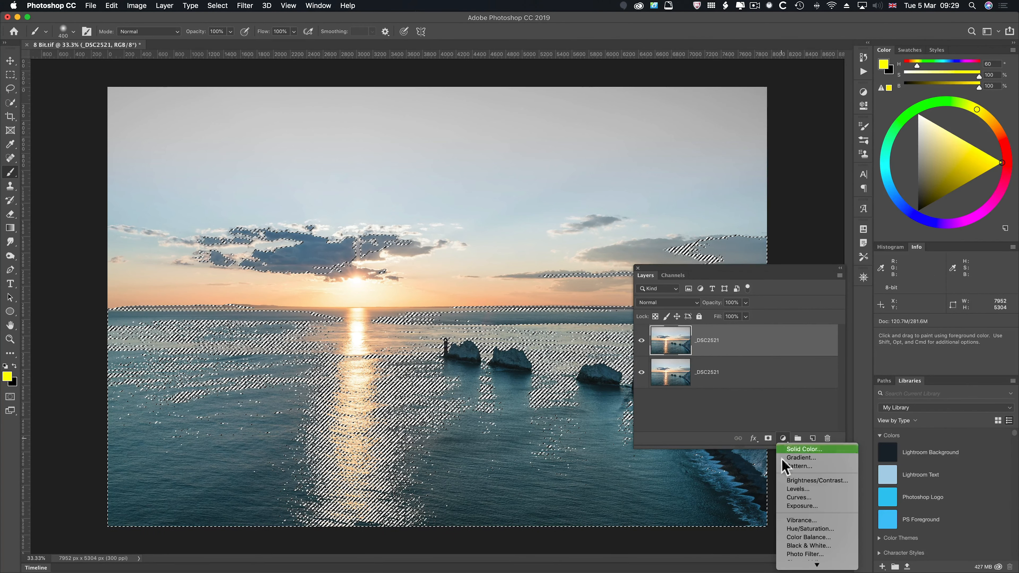
{"action": "left_click", "coordinate": [788, 554]}
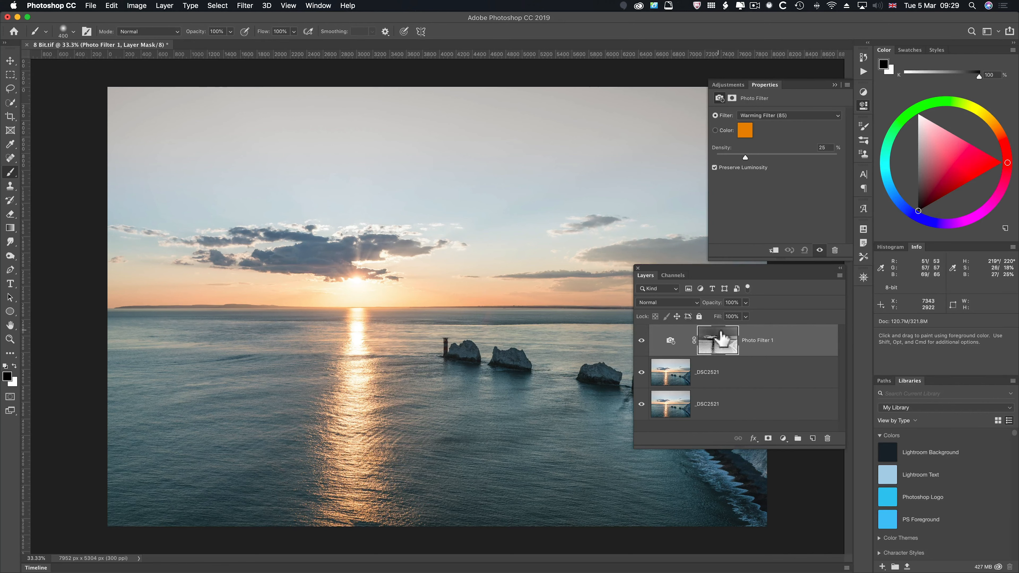
{"action": "left_click", "coordinate": [671, 342]}
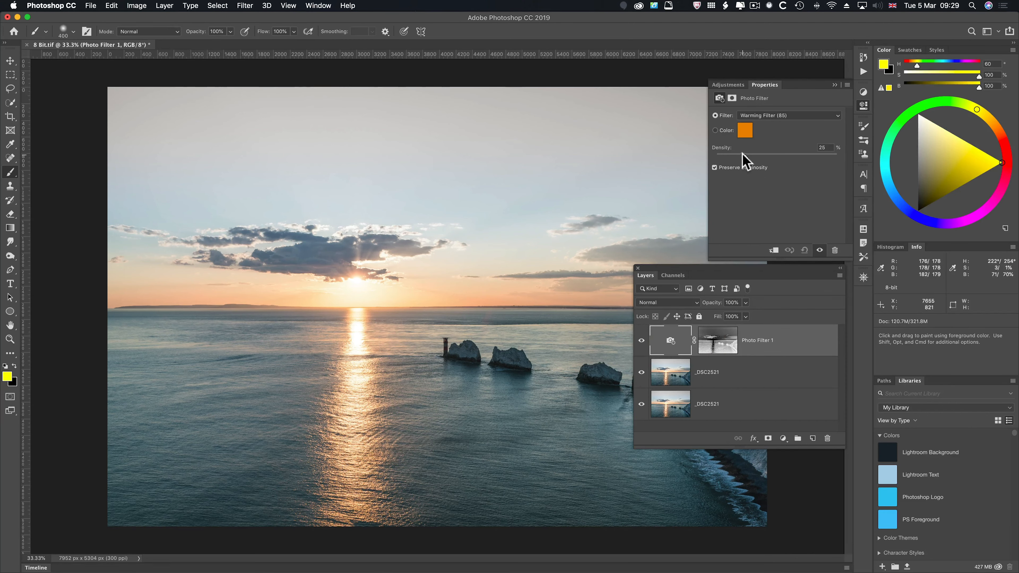
{"action": "left_click_drag", "start_coordinate": [746, 156], "coordinate": [811, 157]}
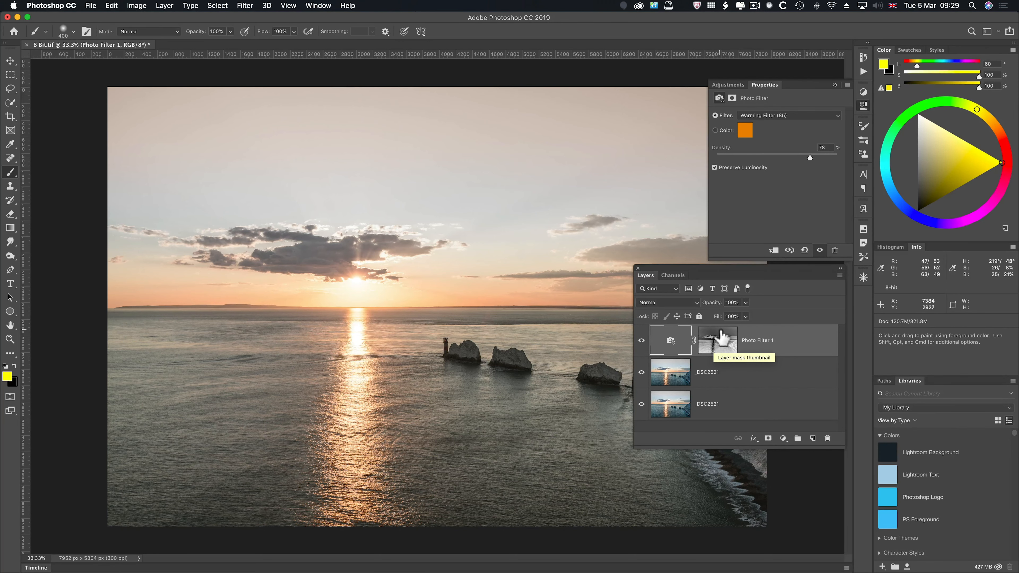
Step: Undo the Photo Filter adjustment layer and clear the selection
{"action": "key", "text": "super+z"}
{"action": "key", "text": "super+z"}
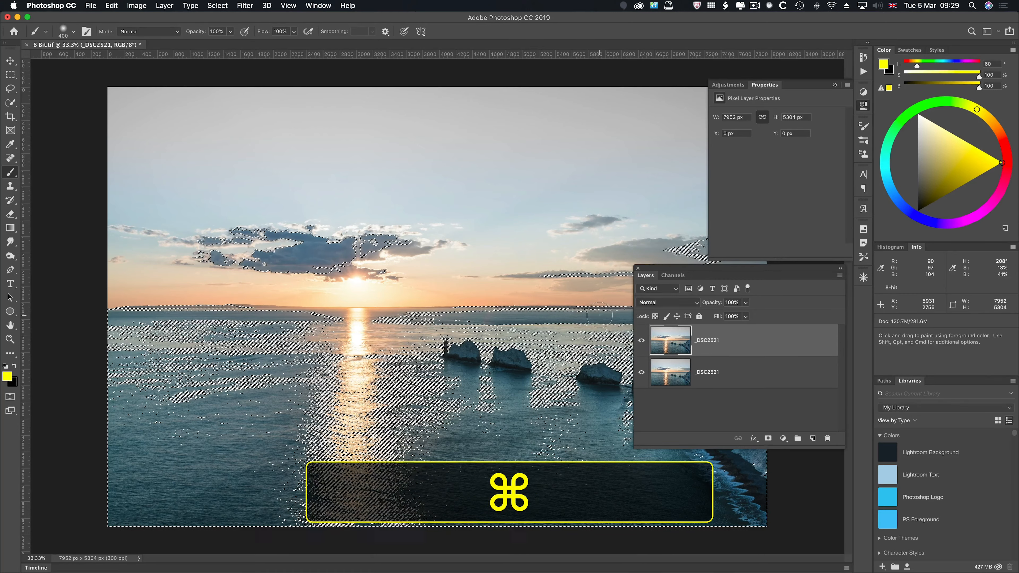
{"action": "key", "text": "super+d"}
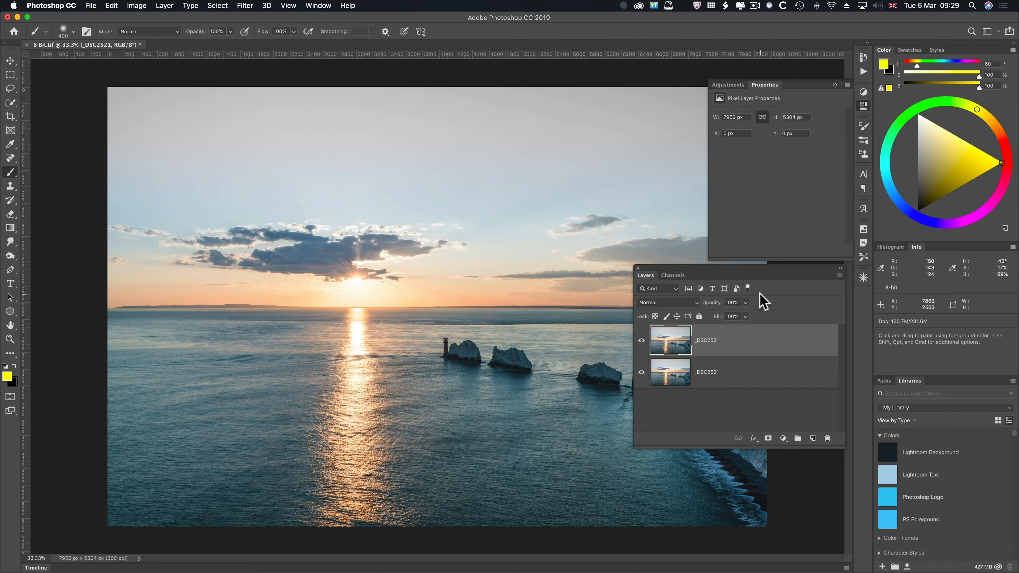
Step: View the Red copy alpha channel and the original Red channel for comparison
{"action": "left_click", "coordinate": [673, 275]}
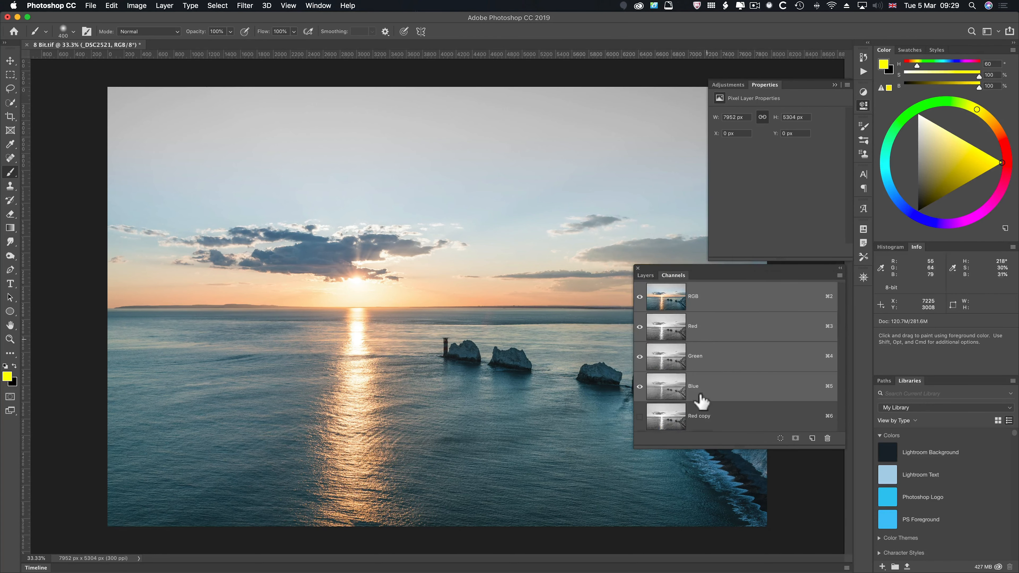
{"action": "left_click", "coordinate": [714, 417]}
{"action": "left_click", "coordinate": [717, 335]}
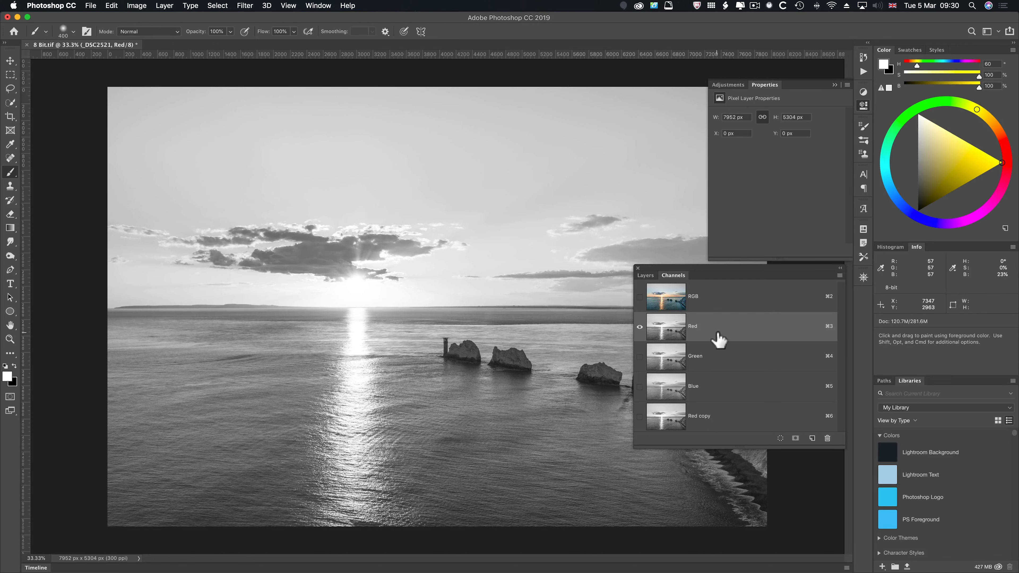
Step: Switch to the Calculator app
{"action": "key", "text": "super+space"}
{"action": "type", "text": "ca"}
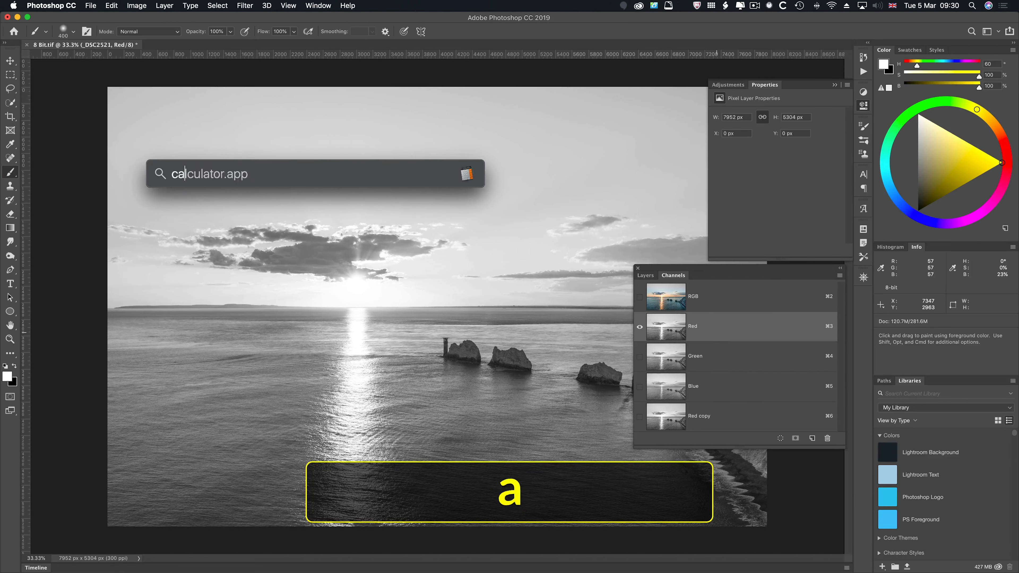
{"action": "type", "text": "lc"}
{"action": "key", "text": "Return"}
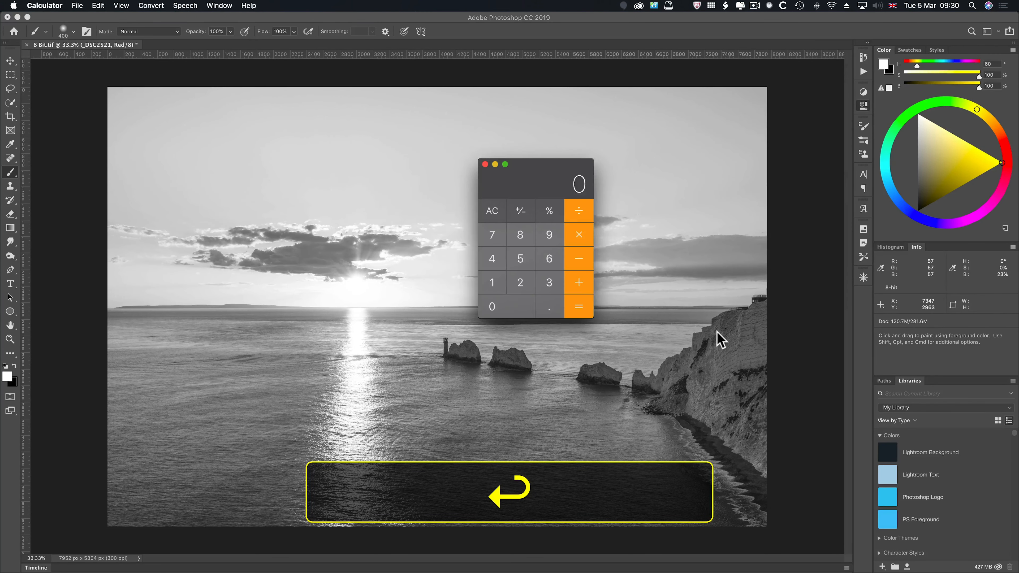
Step: Calculate 256 × 256 × 256, then close the calculator to return to Photoshop
{"action": "left_click", "coordinate": [521, 283]}
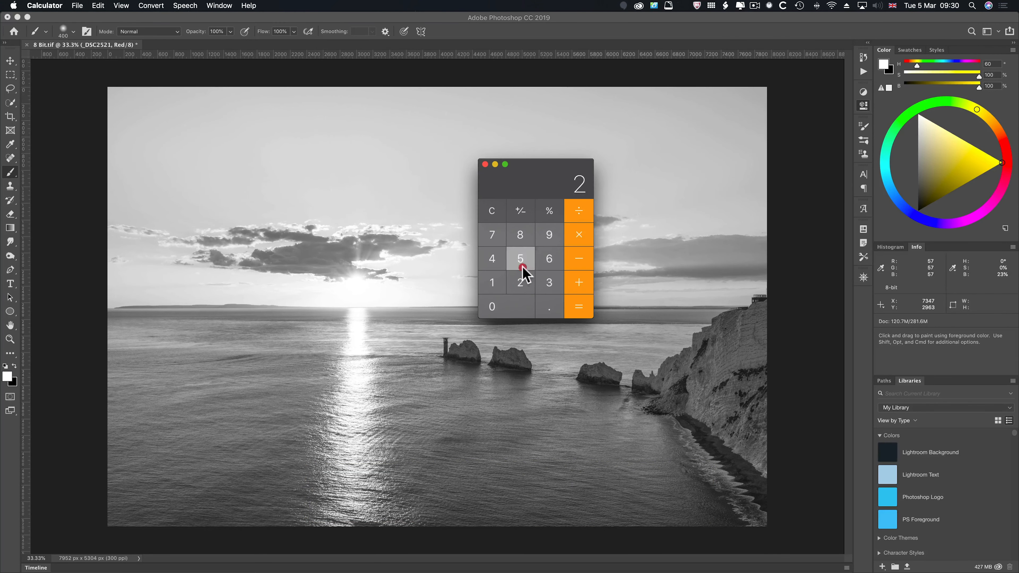
{"action": "left_click", "coordinate": [519, 259]}
{"action": "left_click", "coordinate": [549, 259]}
{"action": "left_click", "coordinate": [579, 235]}
{"action": "left_click", "coordinate": [520, 282]}
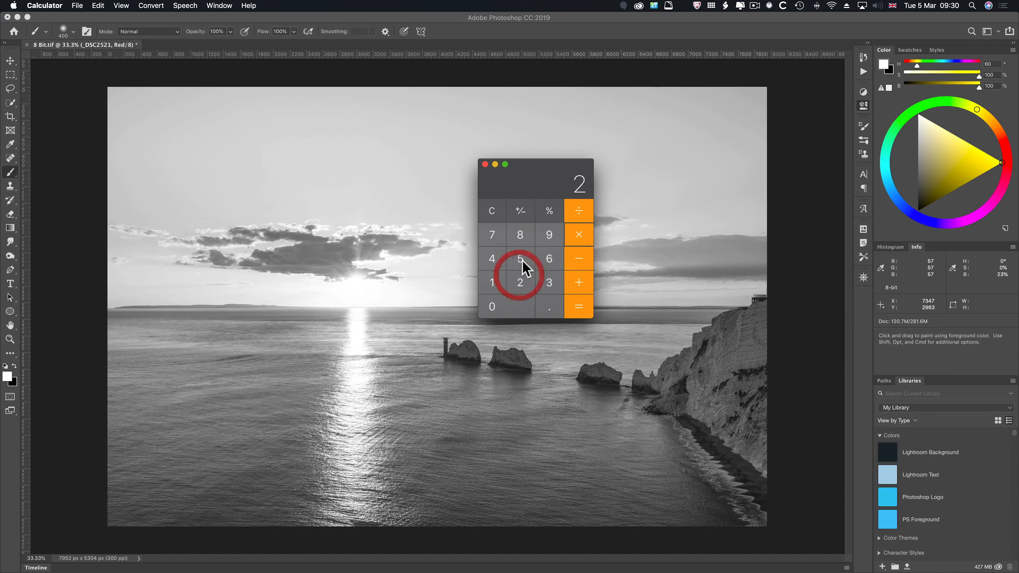
{"action": "left_click", "coordinate": [520, 259]}
{"action": "left_click", "coordinate": [549, 259]}
{"action": "left_click", "coordinate": [579, 235]}
{"action": "left_click", "coordinate": [520, 282]}
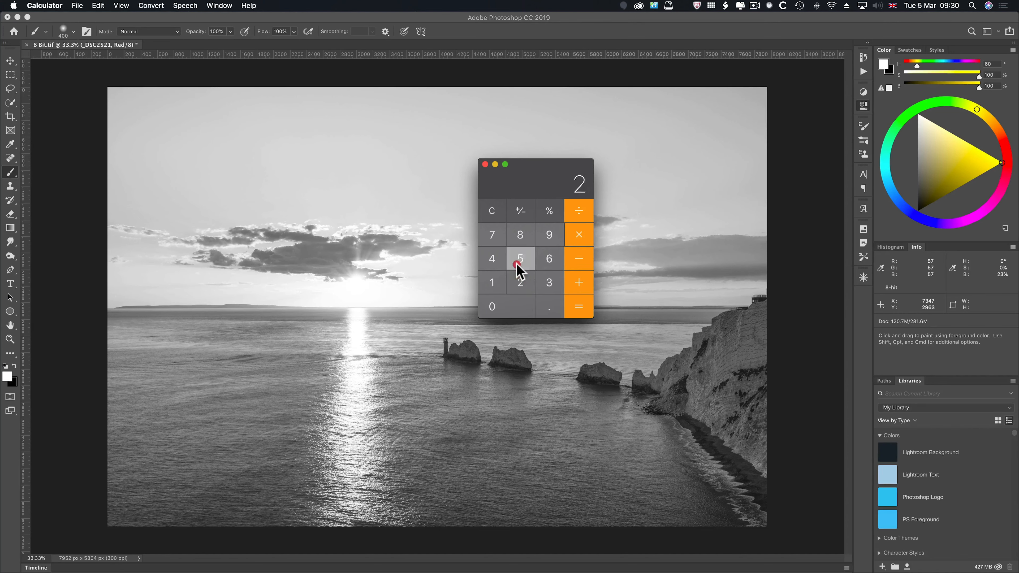
{"action": "left_click", "coordinate": [520, 258]}
{"action": "left_click", "coordinate": [549, 259]}
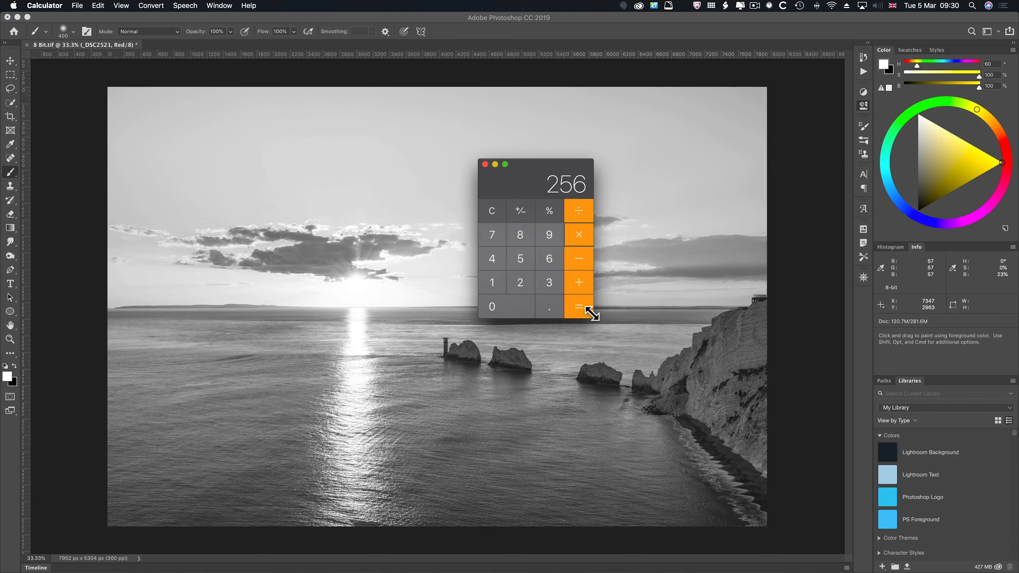
{"action": "left_click", "coordinate": [579, 307]}
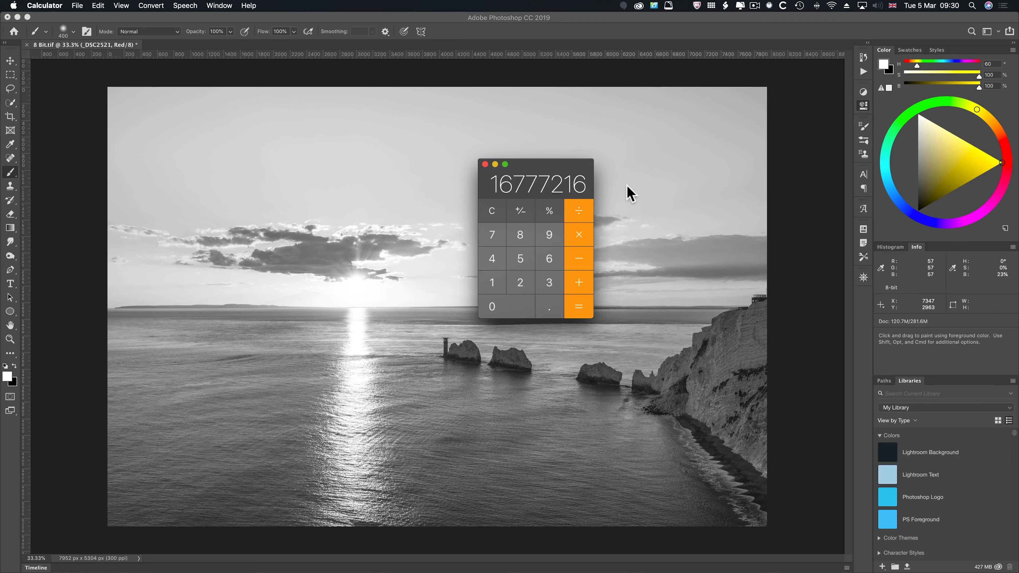
{"action": "left_click", "coordinate": [485, 164]}
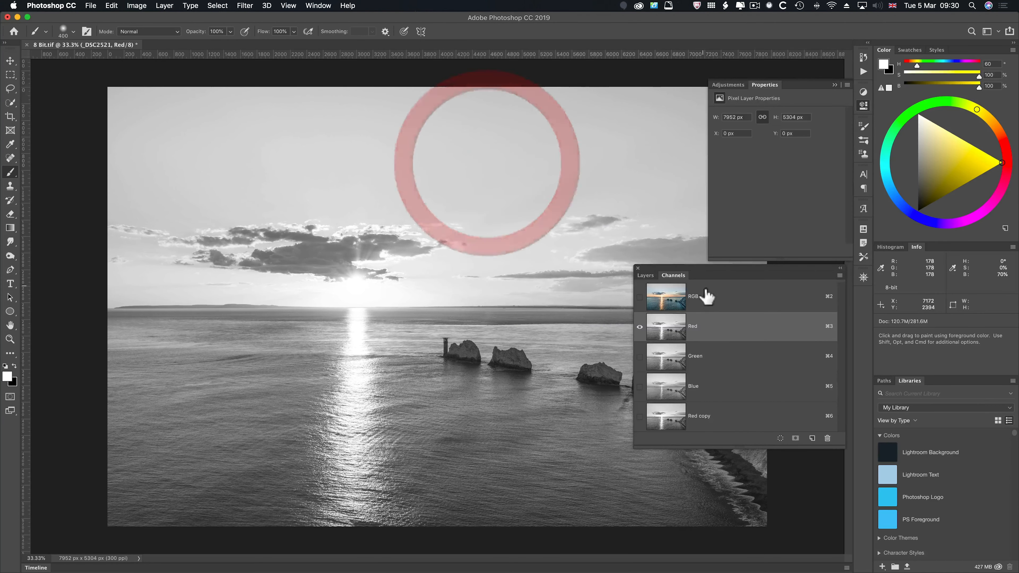
Step: Revisit the Red and Red copy channels, then add a new blank white alpha channel
{"action": "left_click", "coordinate": [720, 325]}
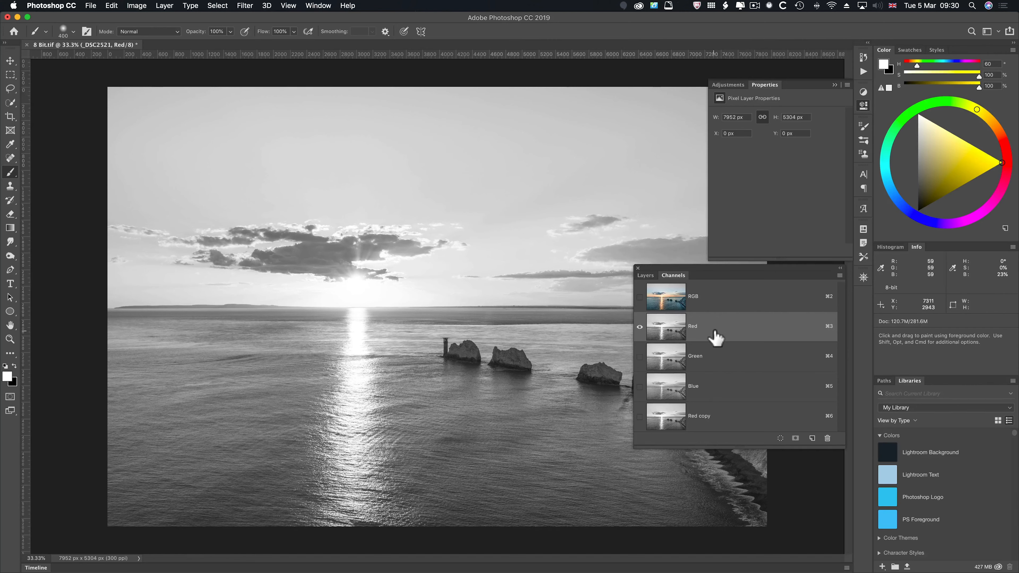
{"action": "left_click", "coordinate": [737, 420]}
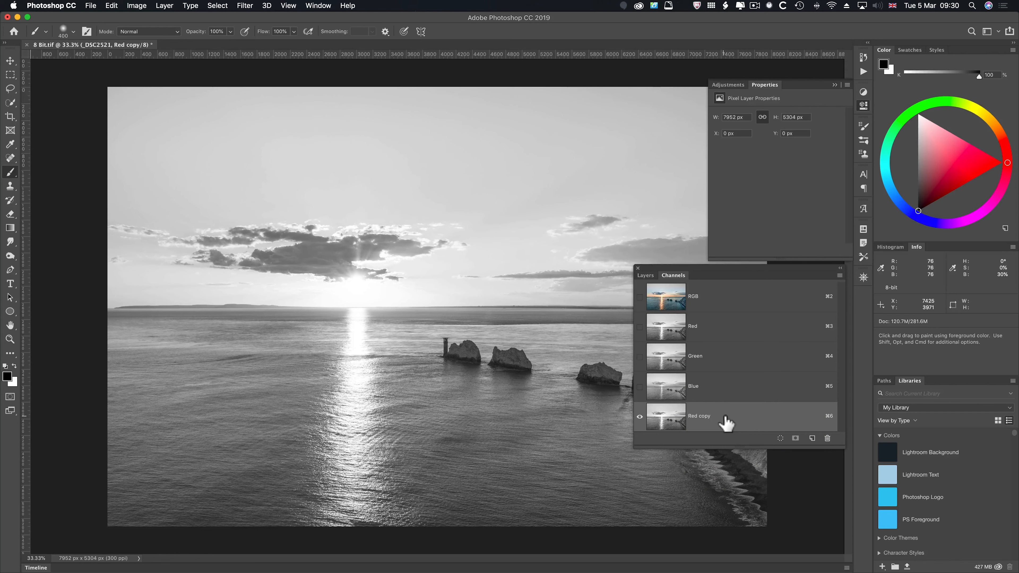
{"action": "left_click", "coordinate": [812, 439]}
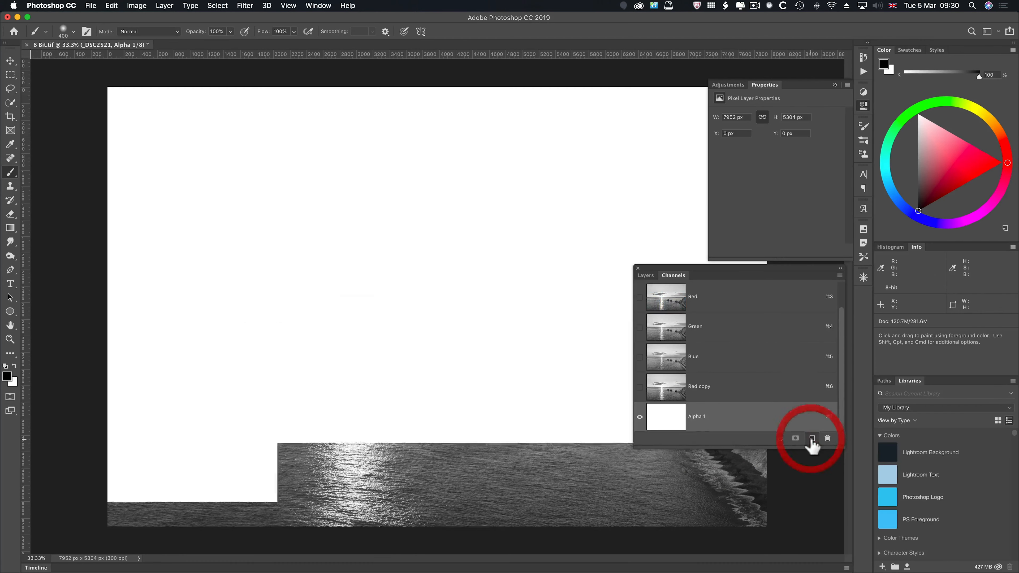
{"action": "left_click", "coordinate": [660, 417]}
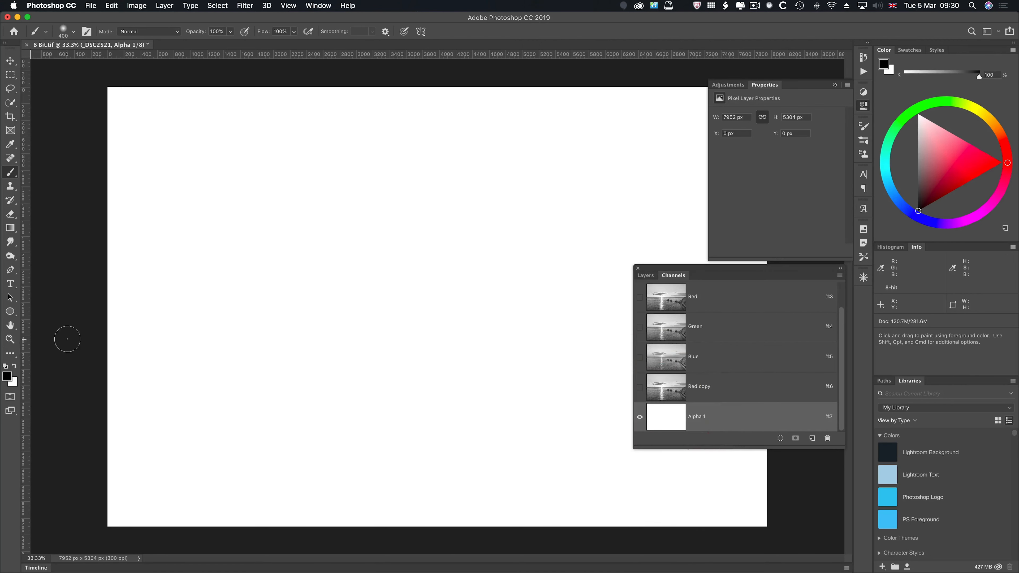
Step: Paint a looping black freehand stroke across the white Alpha 1 channel with the soft 400 px Brush tool
{"action": "key", "text": "b"}
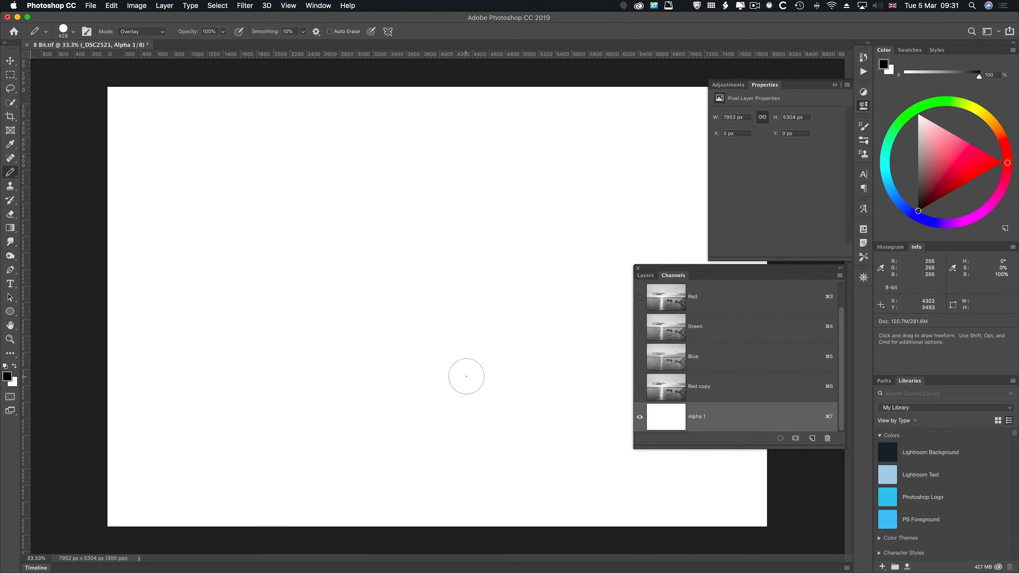
{"action": "right_click", "coordinate": [10, 172]}
{"action": "left_click", "coordinate": [40, 172]}
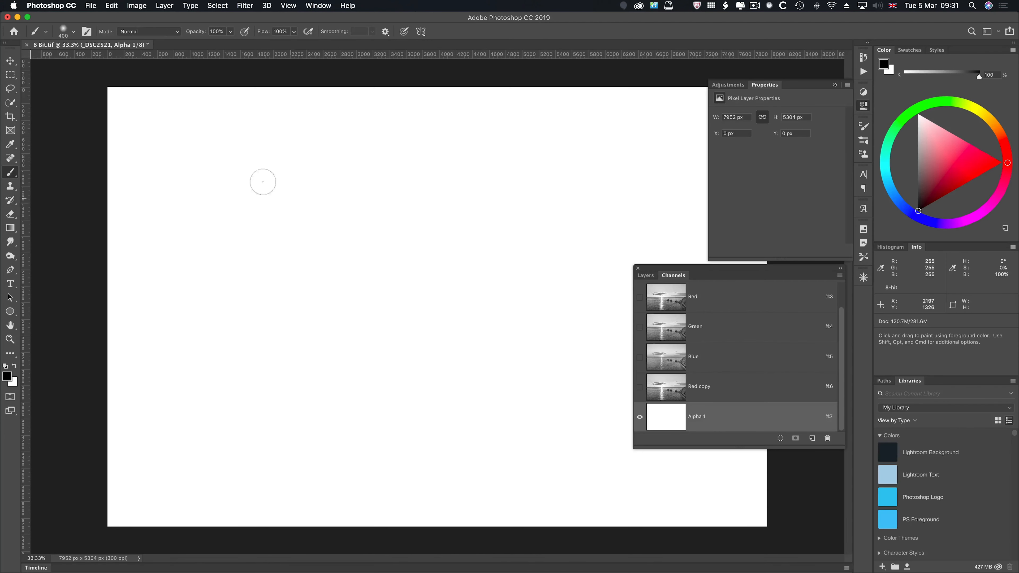
{"action": "mouse_move", "coordinate": [262, 180]}
{"action": "left_mouse_down"}
{"action": "mouse_move", "coordinate": [452, 334]}
{"action": "mouse_move", "coordinate": [352, 375]}
{"action": "mouse_move", "coordinate": [389, 277]}
{"action": "mouse_move", "coordinate": [536, 250]}
{"action": "mouse_move", "coordinate": [519, 423]}
{"action": "mouse_move", "coordinate": [441, 461]}
{"action": "mouse_move", "coordinate": [375, 456]}
{"action": "mouse_move", "coordinate": [356, 421]}
{"action": "mouse_move", "coordinate": [231, 361]}
{"action": "mouse_move", "coordinate": [267, 291]}
{"action": "left_mouse_up"}
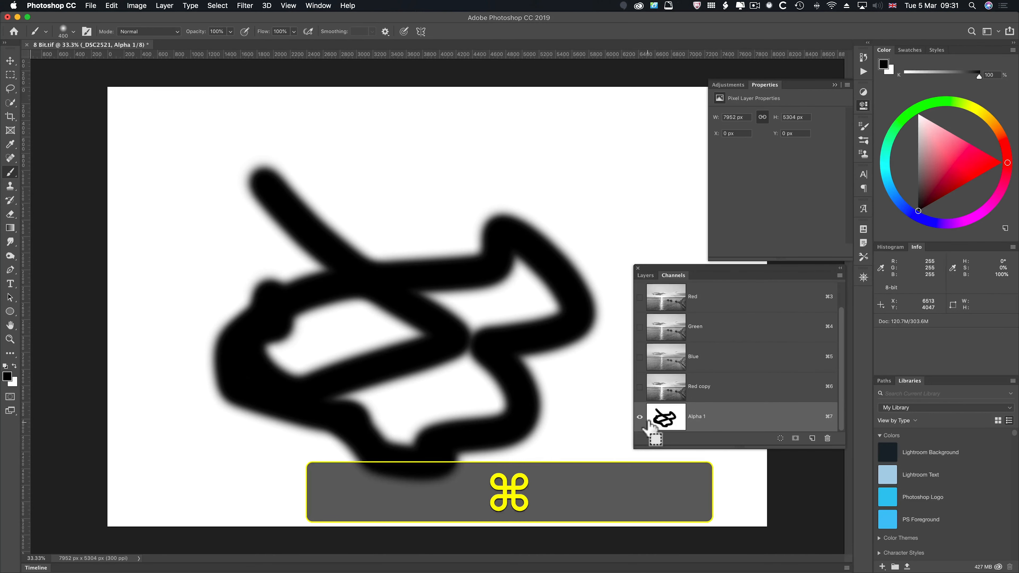
Step: Load the painted Alpha 1 channel as a selection, and look at the Load Selection options without applying them
{"action": "left_click", "coordinate": [780, 438]}
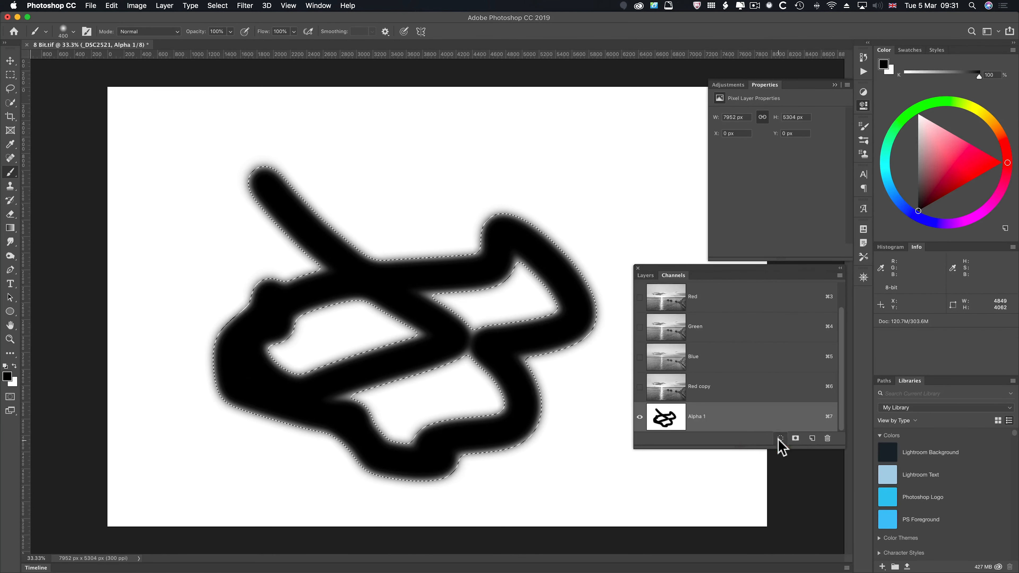
{"action": "left_click", "coordinate": [216, 6]}
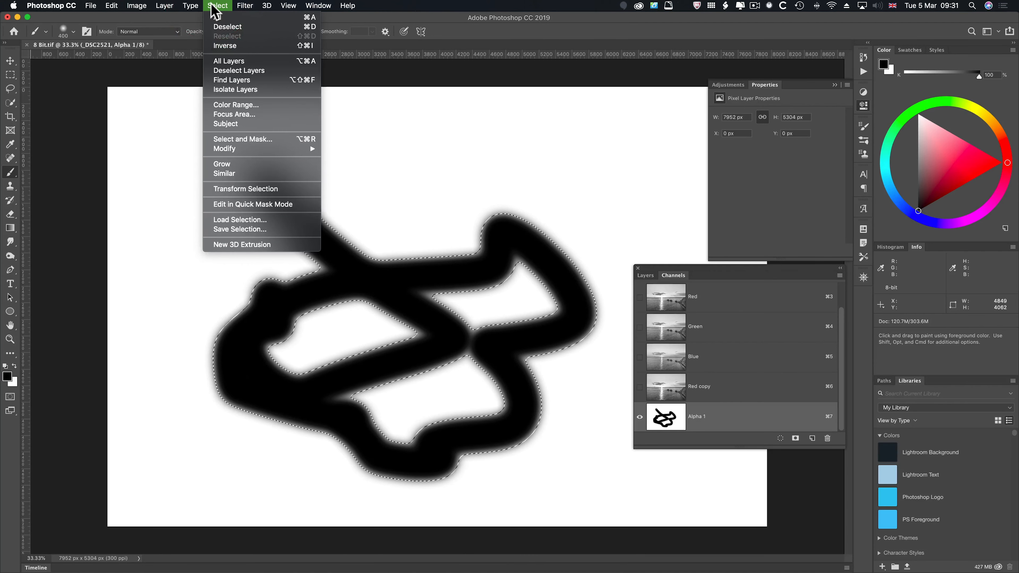
{"action": "left_click", "coordinate": [223, 221]}
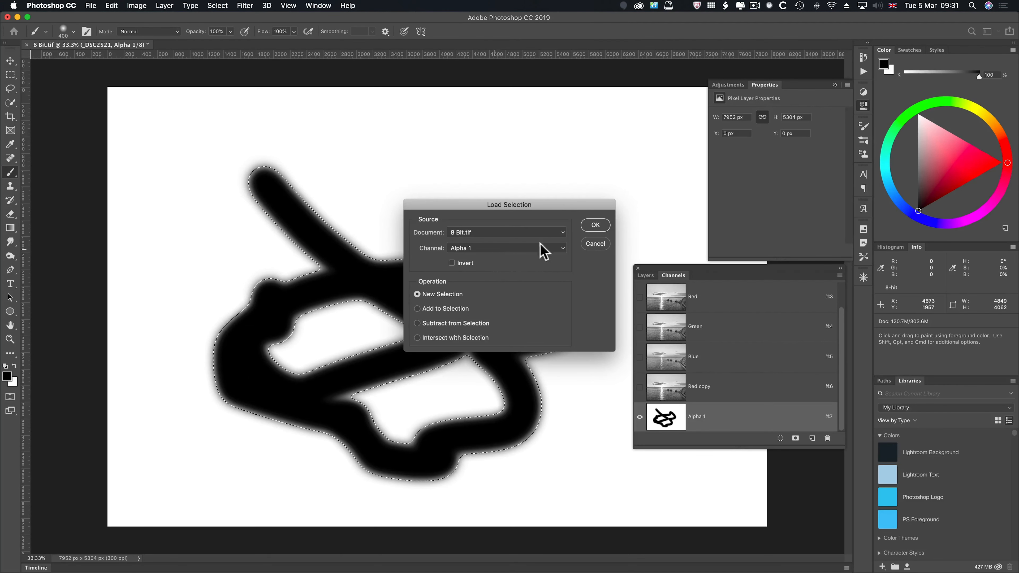
{"action": "left_click", "coordinate": [597, 244]}
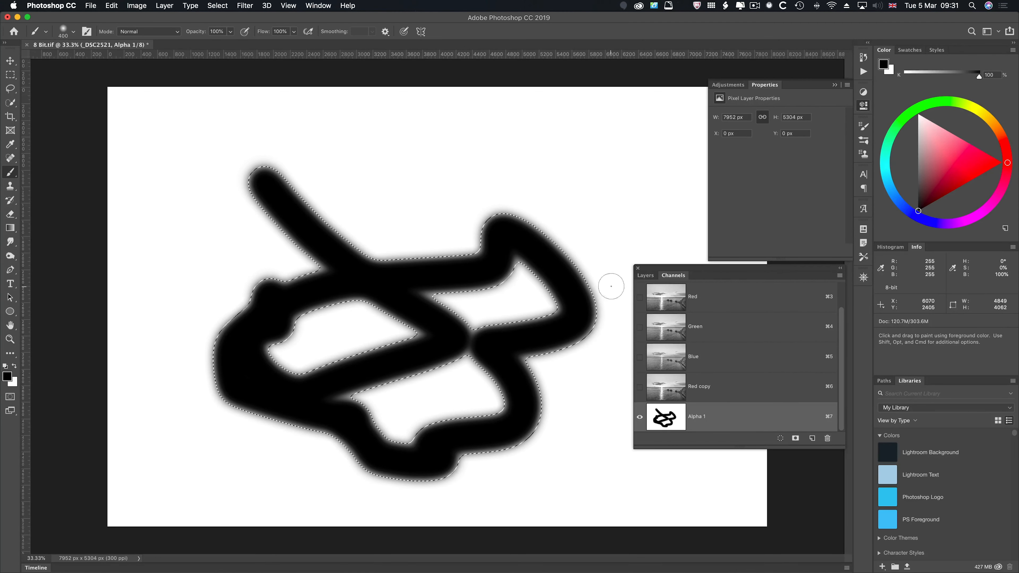
Step: Mask the upper _DSC2521 layer with the active selection, and briefly hide the lower layer to check the masked area
{"action": "left_click", "coordinate": [644, 275]}
{"action": "left_click", "coordinate": [708, 346]}
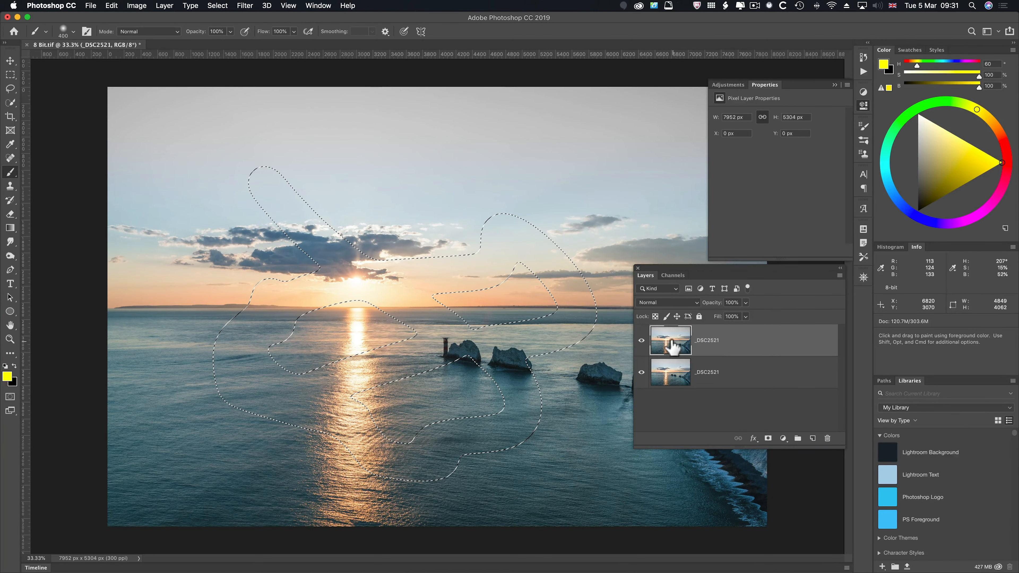
{"action": "left_click", "coordinate": [674, 276]}
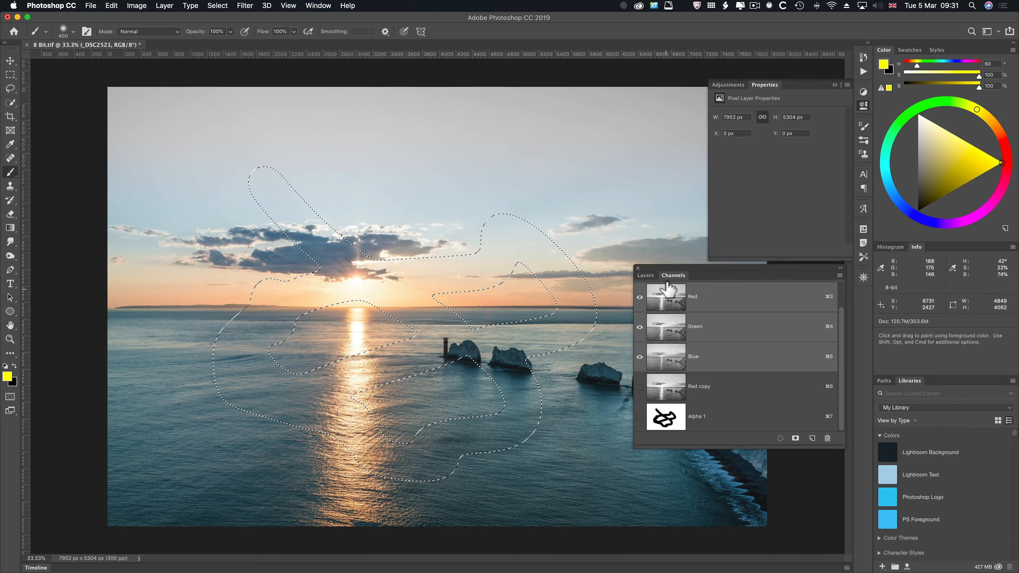
{"action": "left_click", "coordinate": [654, 276]}
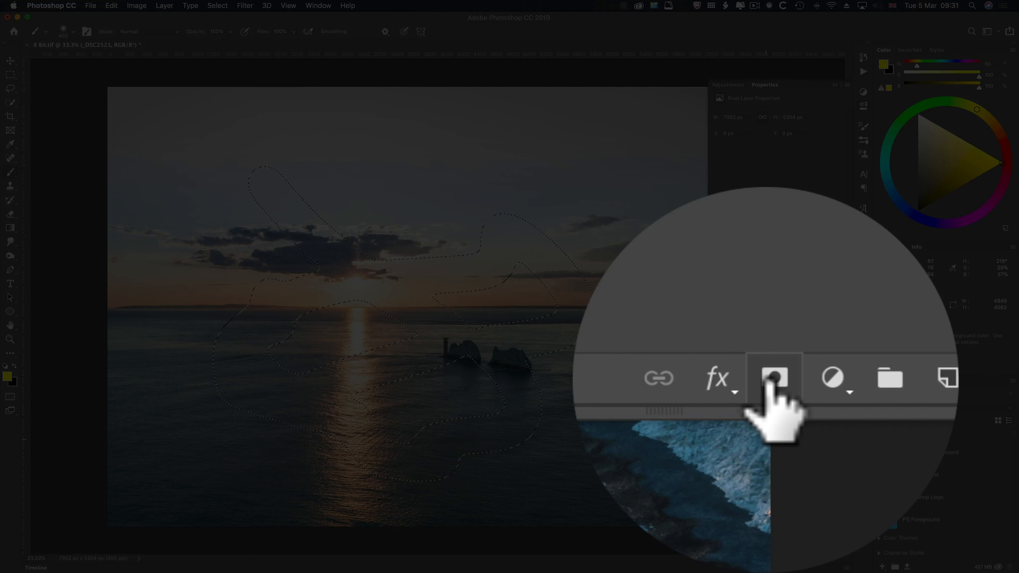
{"action": "left_click", "coordinate": [768, 439]}
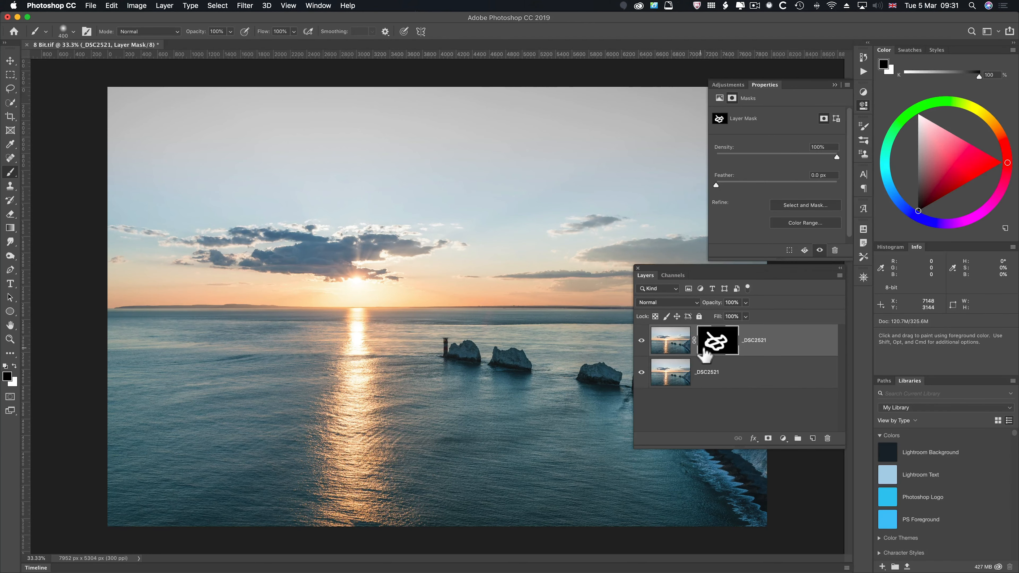
{"action": "left_click", "coordinate": [641, 372]}
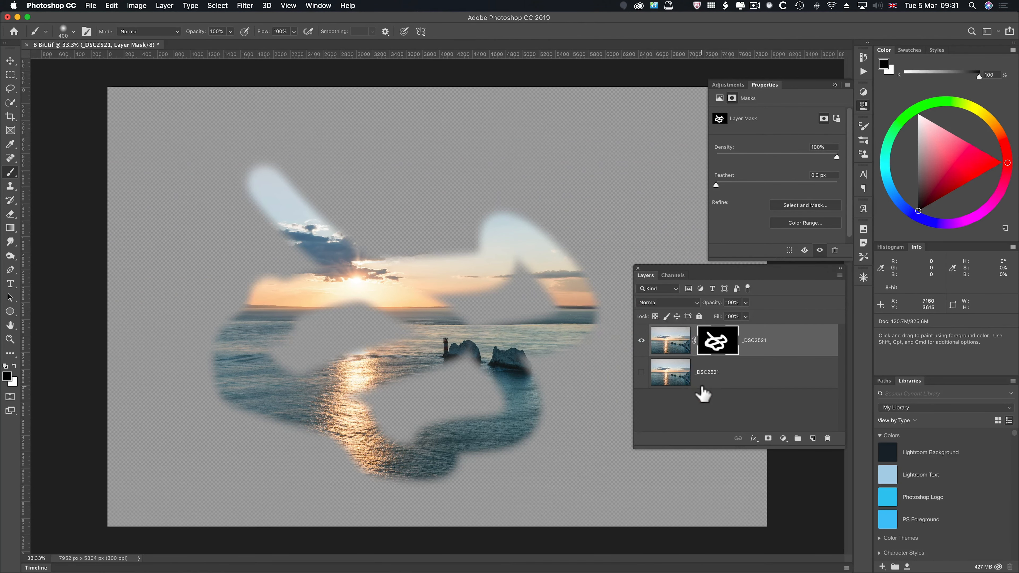
{"action": "left_click", "coordinate": [641, 372]}
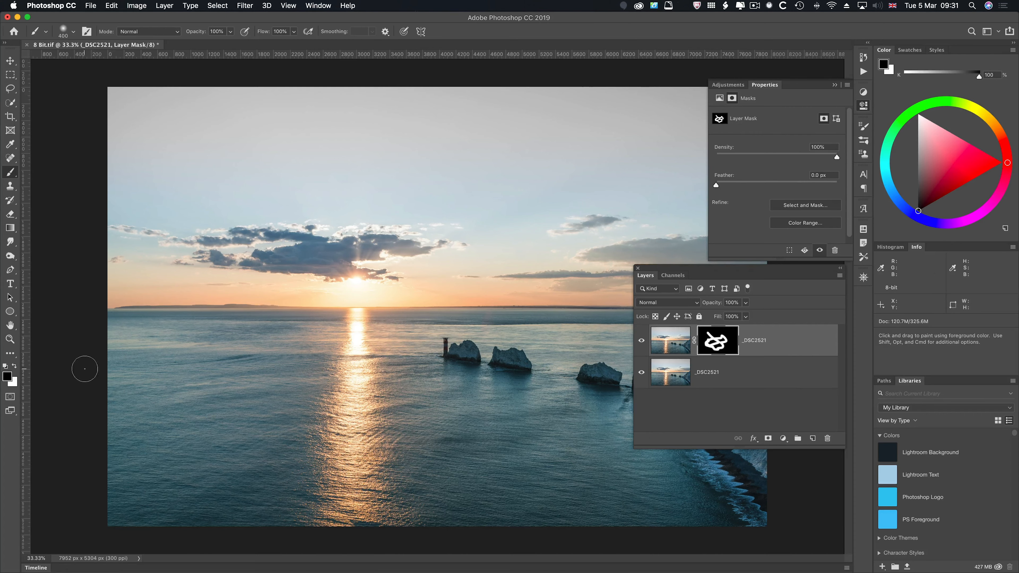
Step: Reset and swap the foreground and background colours so black is in front, and display the upper layer's mask alone
{"action": "key", "text": "d"}
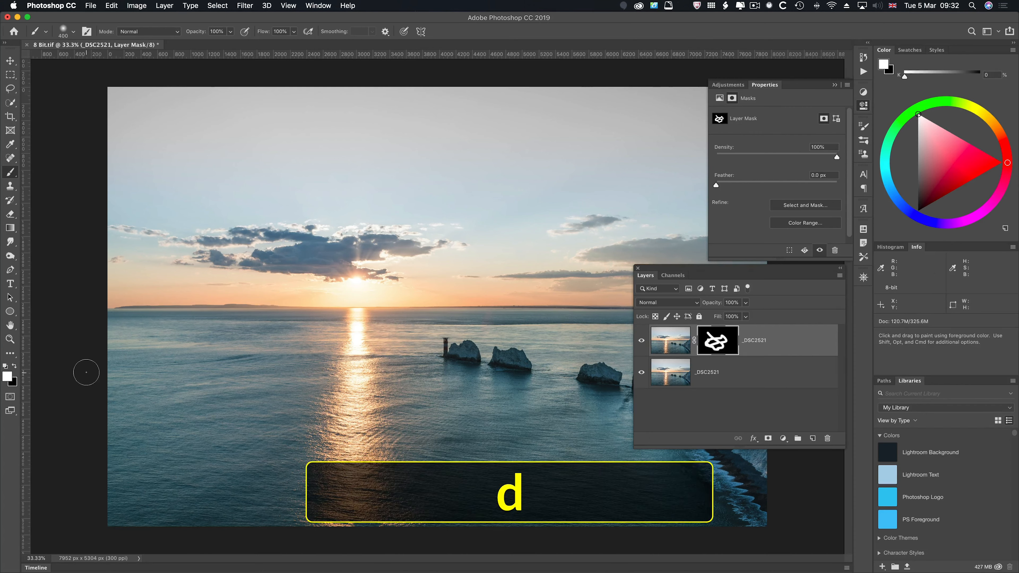
{"action": "key", "text": "x"}
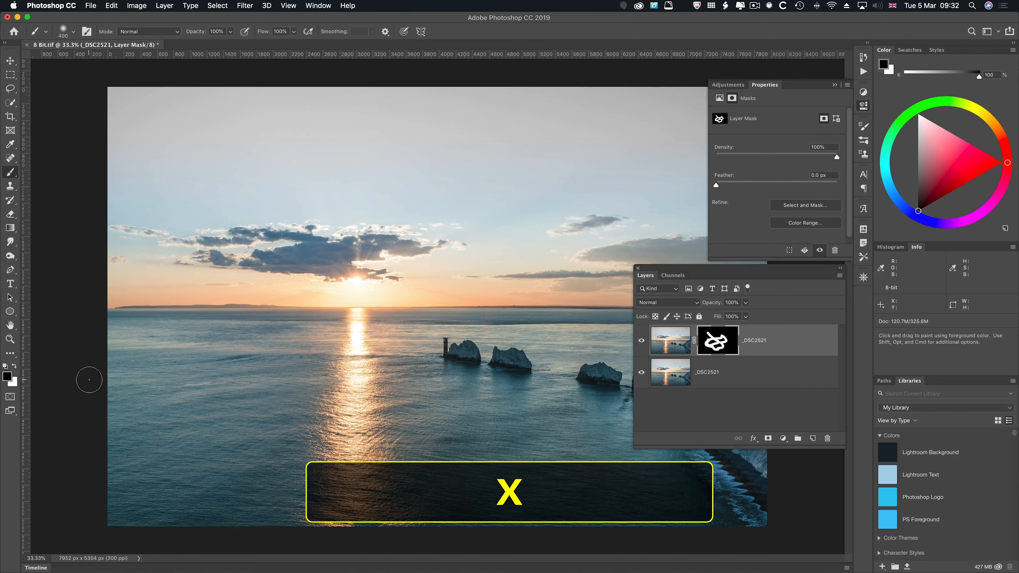
{"action": "key", "text": "d"}
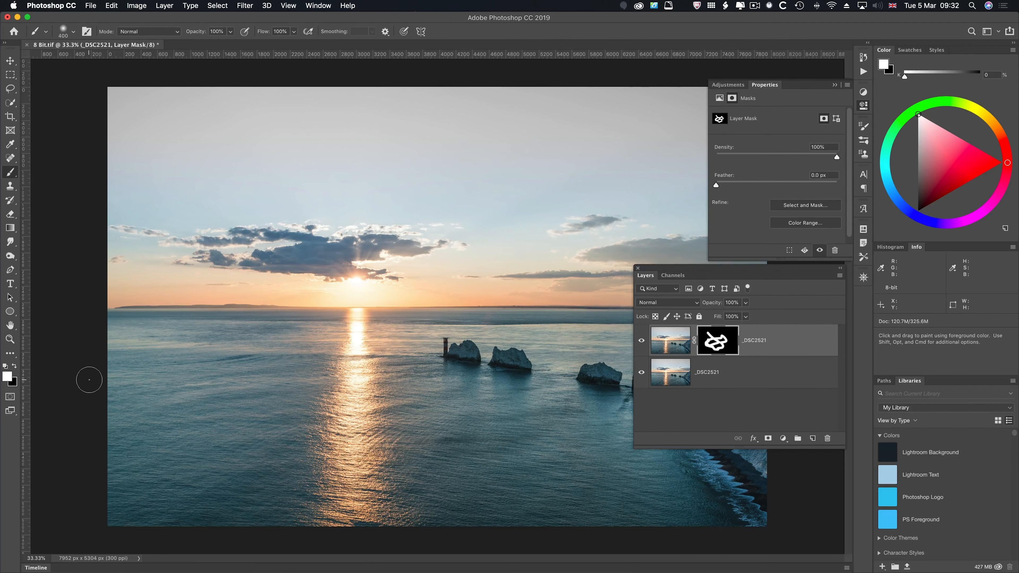
{"action": "key", "text": "x"}
{"action": "left_click", "coordinate": [721, 345], "text": "alt"}
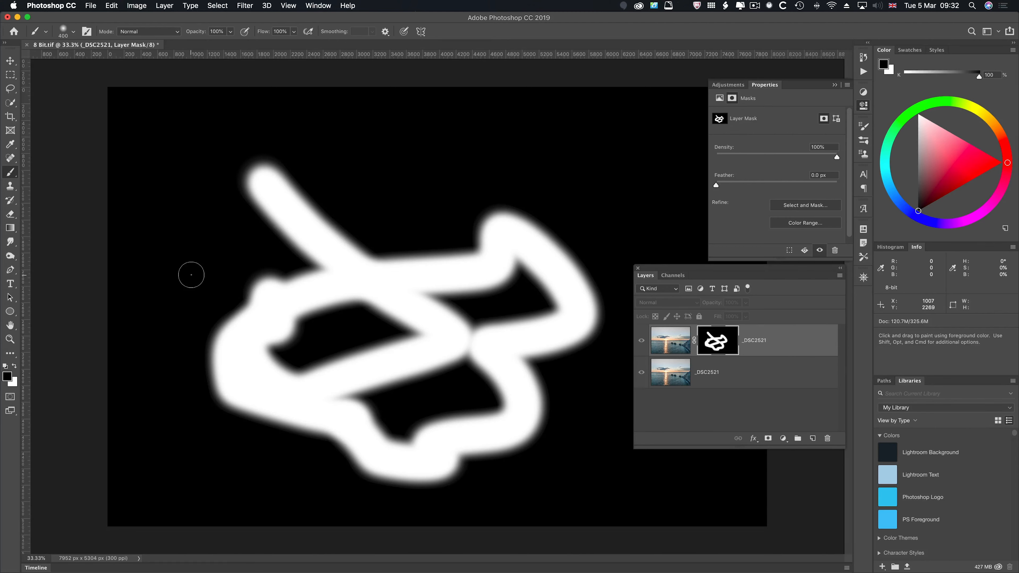
Step: Paint extra white strokes on the layer mask around the existing loops, keeping the Brush tool active
{"action": "key", "text": "x"}
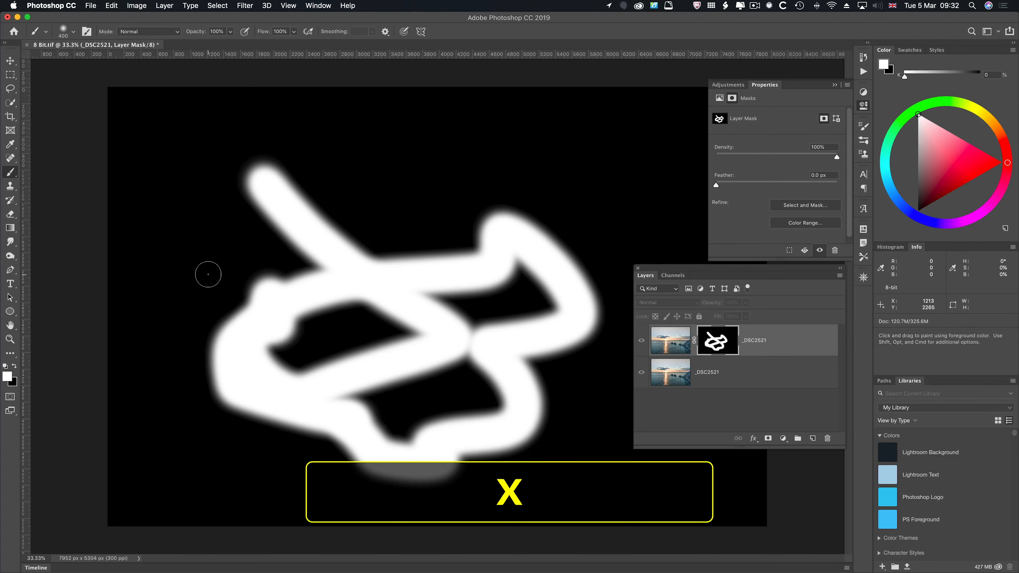
{"action": "mouse_move", "coordinate": [207, 274]}
{"action": "left_mouse_down"}
{"action": "mouse_move", "coordinate": [325, 314]}
{"action": "mouse_move", "coordinate": [395, 269]}
{"action": "mouse_move", "coordinate": [391, 251]}
{"action": "mouse_move", "coordinate": [439, 269]}
{"action": "mouse_move", "coordinate": [317, 205]}
{"action": "left_mouse_up"}
{"action": "key", "text": "b"}
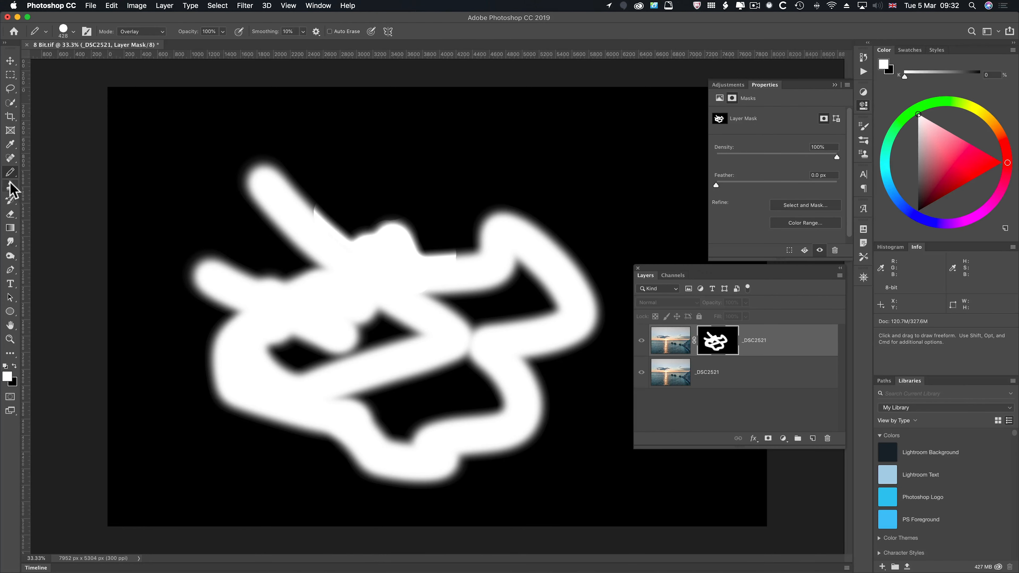
{"action": "left_click_drag", "start_coordinate": [8, 173], "coordinate": [39, 170]}
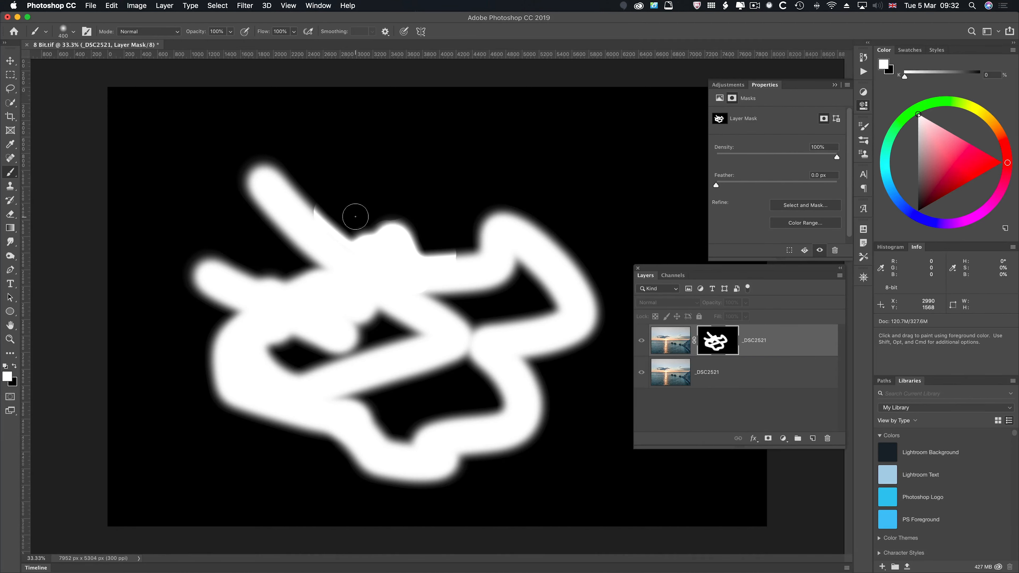
Step: Set the foreground colour to a 45% grey, and look at the layer mask's entry among the channels
{"action": "left_click", "coordinate": [7, 376]}
{"action": "left_click", "coordinate": [341, 275]}
{"action": "left_click", "coordinate": [493, 197]}
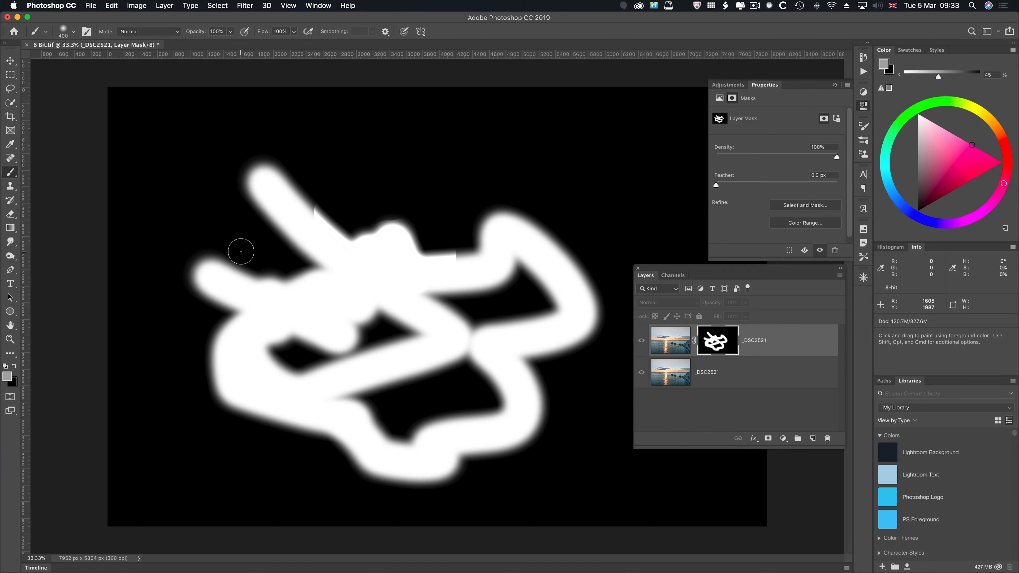
{"action": "left_click", "coordinate": [671, 275]}
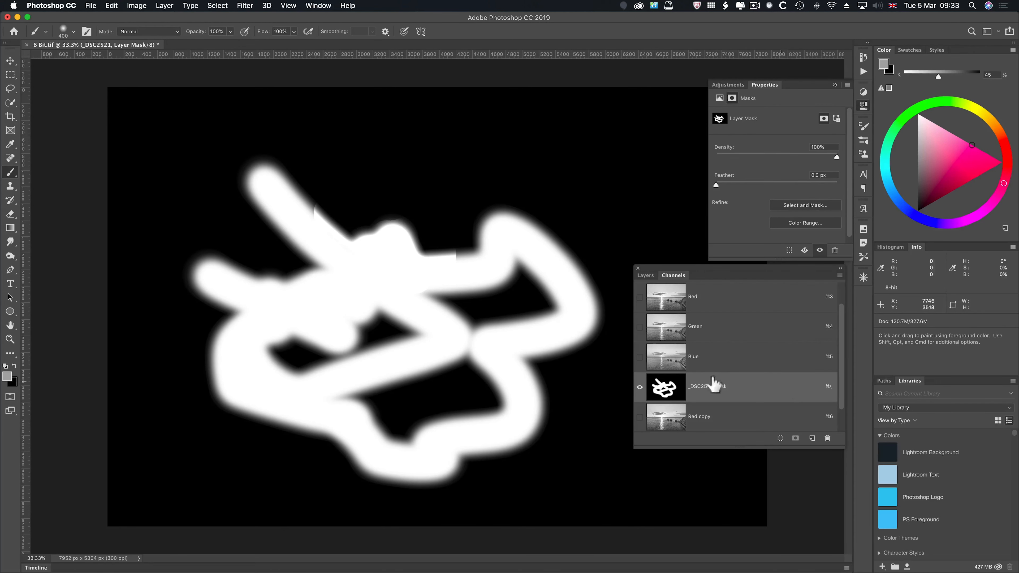
{"action": "left_click", "coordinate": [643, 277]}
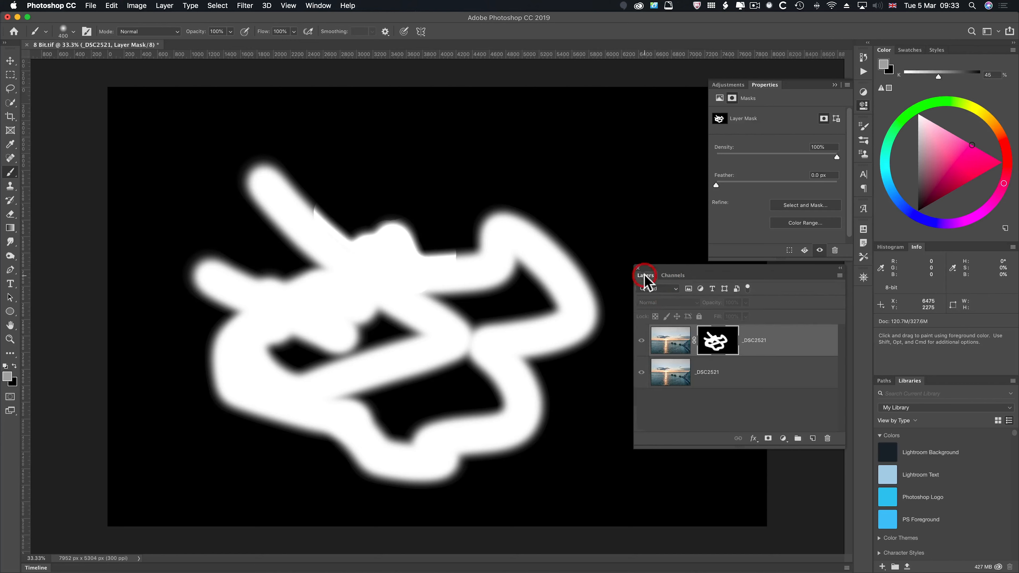
Step: Switch from the mask view back to the upper layer's image and disable its layer mask
{"action": "left_click", "coordinate": [672, 339]}
{"action": "right_click", "coordinate": [709, 349]}
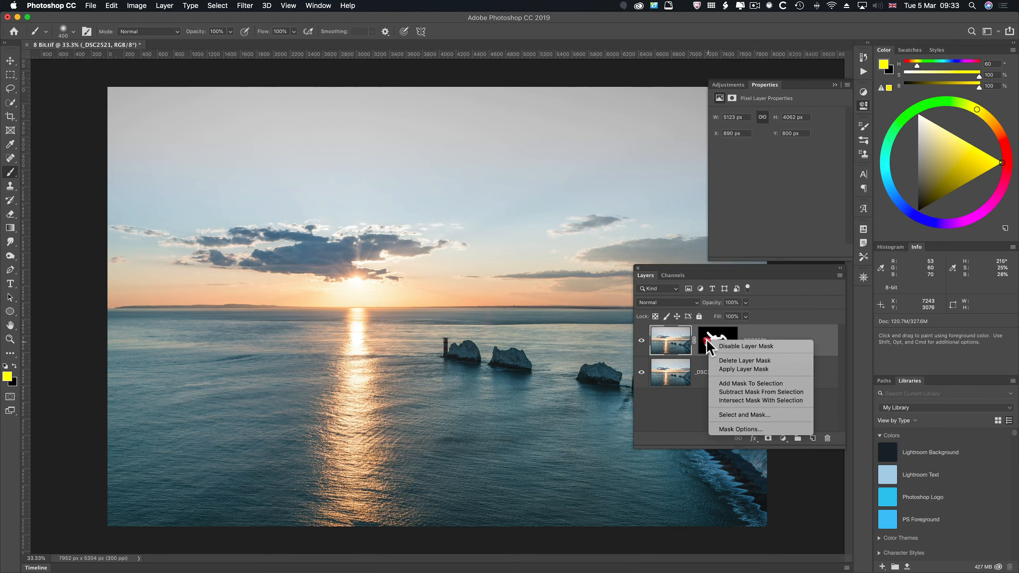
{"action": "left_click", "coordinate": [708, 341]}
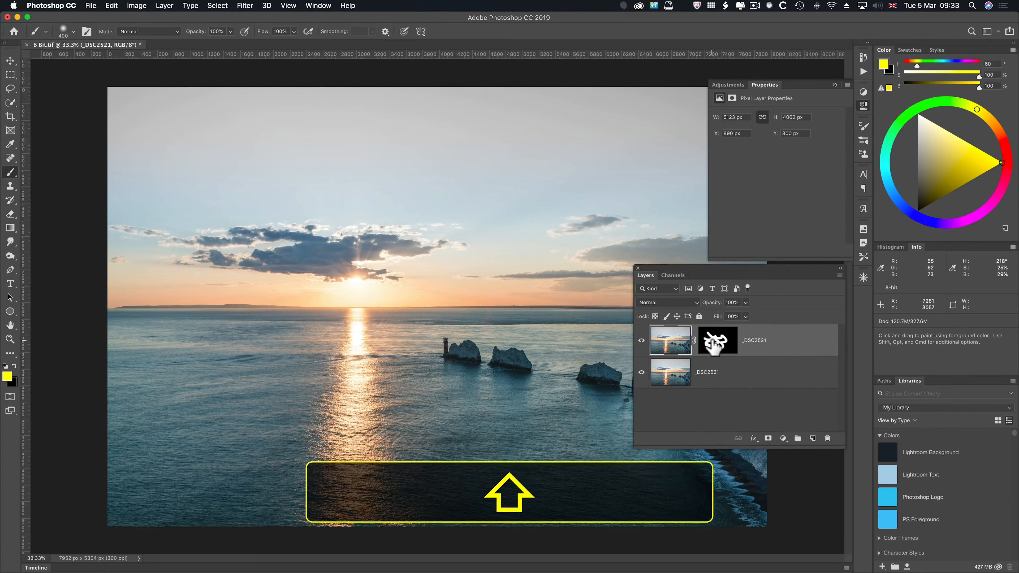
{"action": "left_click", "coordinate": [710, 345], "text": "shift"}
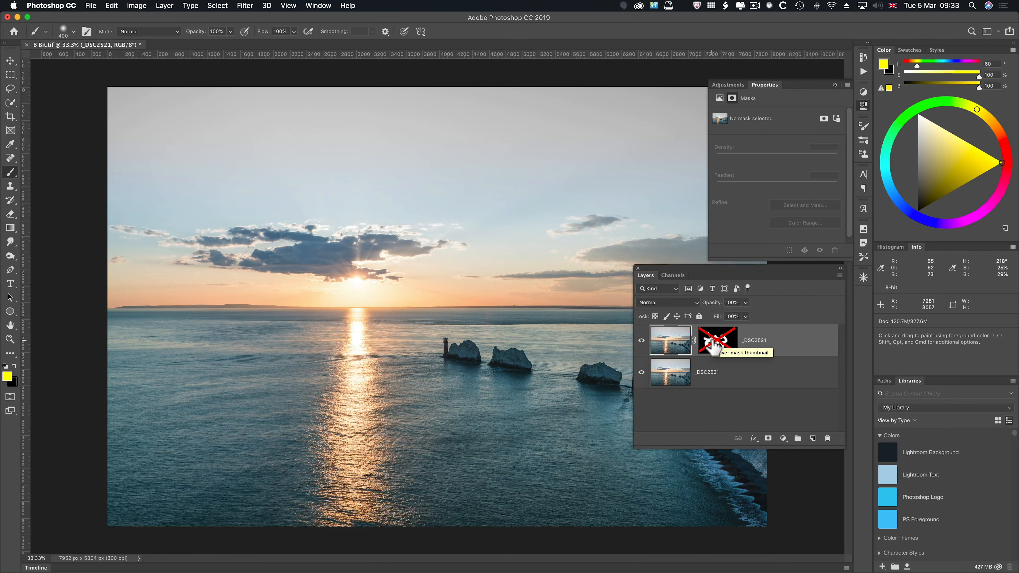
Step: Re-enable the upper layer's mask and delete it from the layer
{"action": "right_click", "coordinate": [713, 342]}
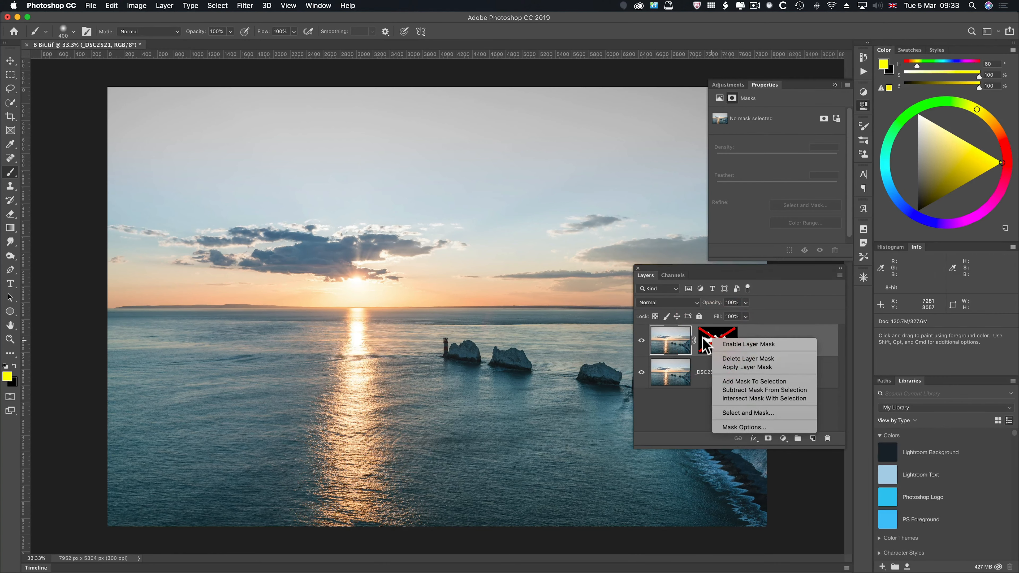
{"action": "left_click", "coordinate": [727, 345]}
{"action": "right_click", "coordinate": [716, 343]}
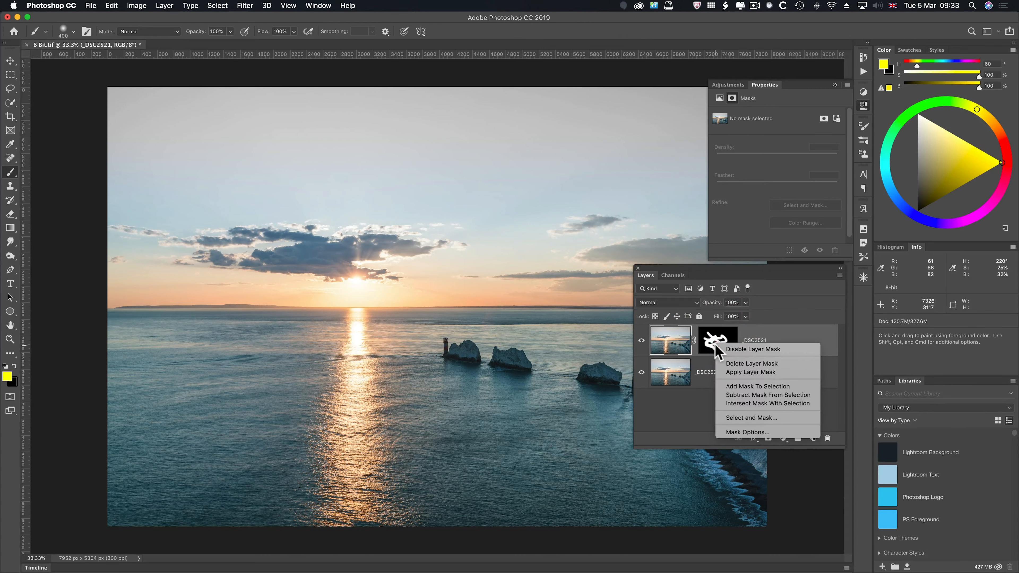
{"action": "left_click", "coordinate": [735, 364]}
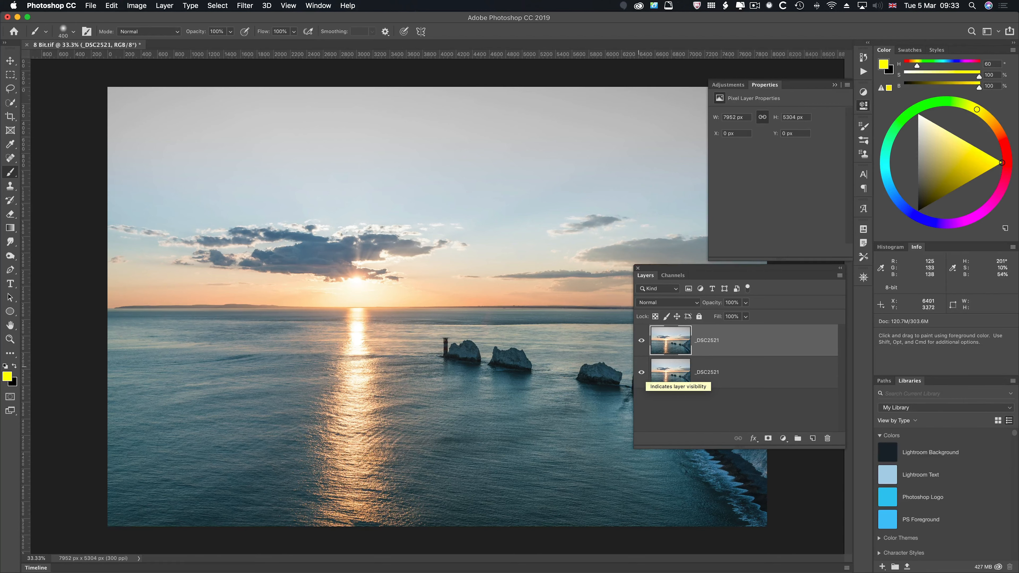
Step: Reset the Rectangular Marquee tool to its default settings
{"action": "left_click", "coordinate": [9, 75]}
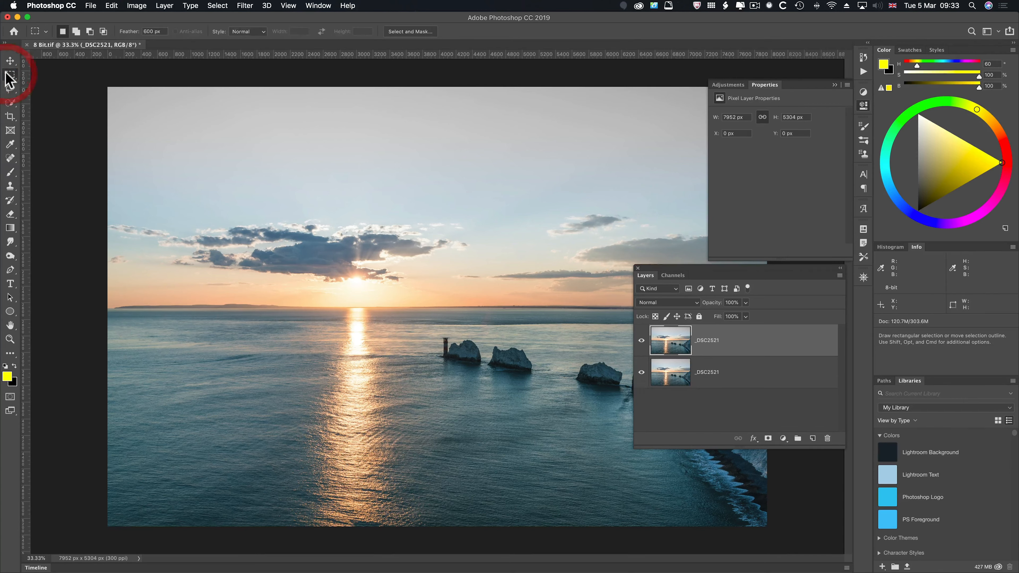
{"action": "left_click", "coordinate": [45, 32]}
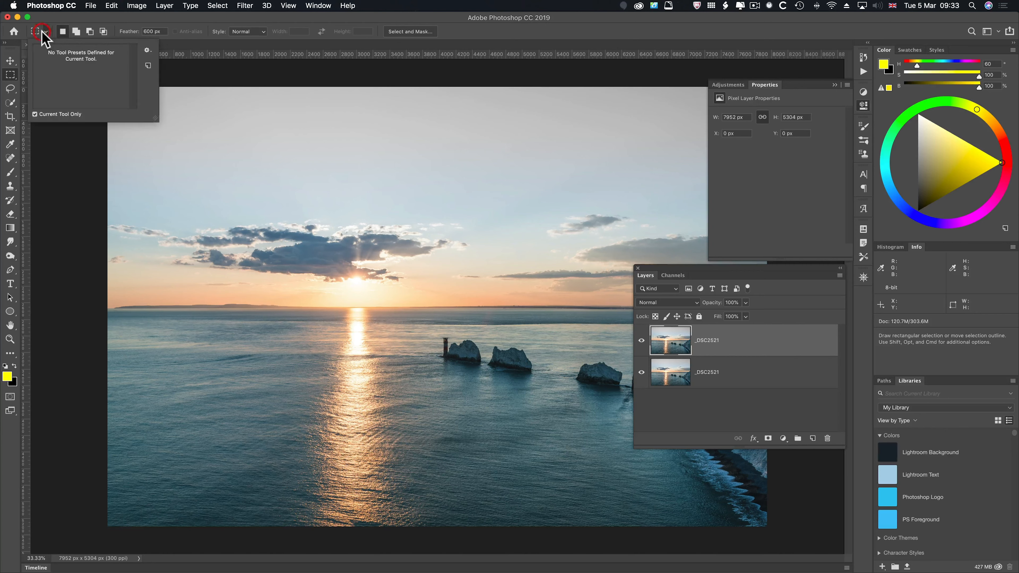
{"action": "left_click", "coordinate": [147, 50]}
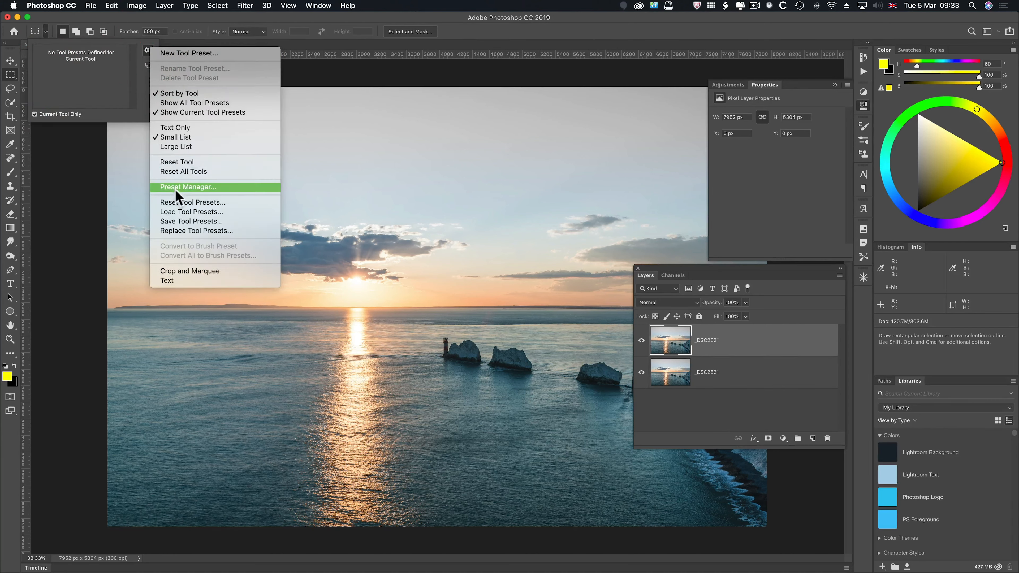
{"action": "left_click", "coordinate": [176, 162]}
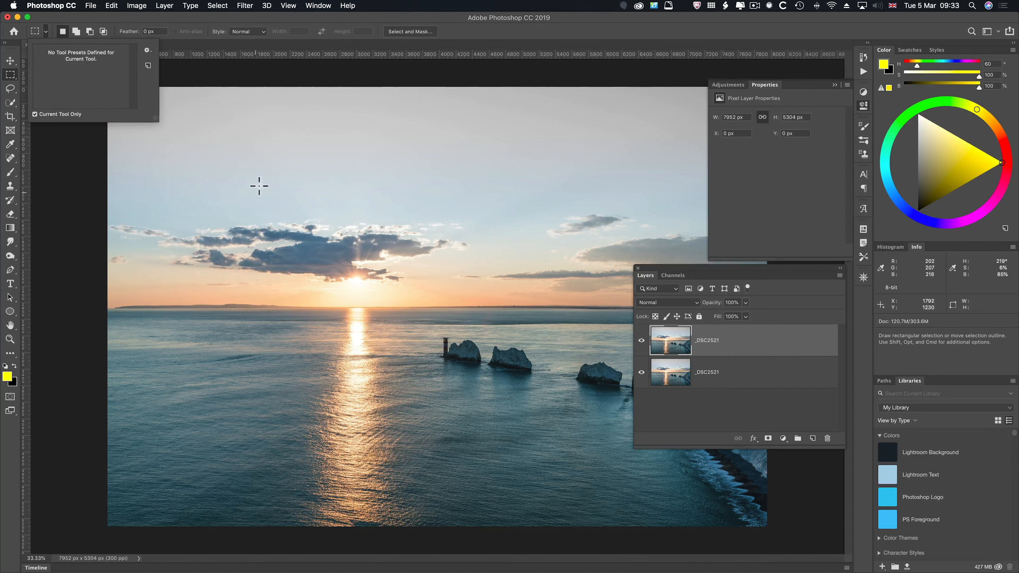
Step: Select a rectangle of about 2577 × 1631 px around the clouds and sun, and deselect it
{"action": "left_click_drag", "start_coordinate": [218, 165], "coordinate": [432, 300]}
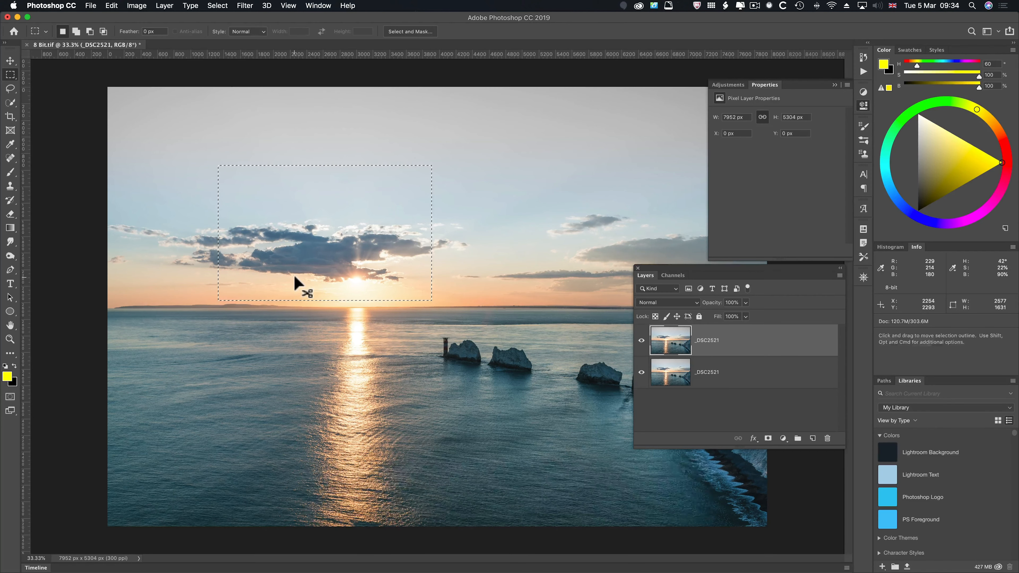
{"action": "key", "text": "super+d"}
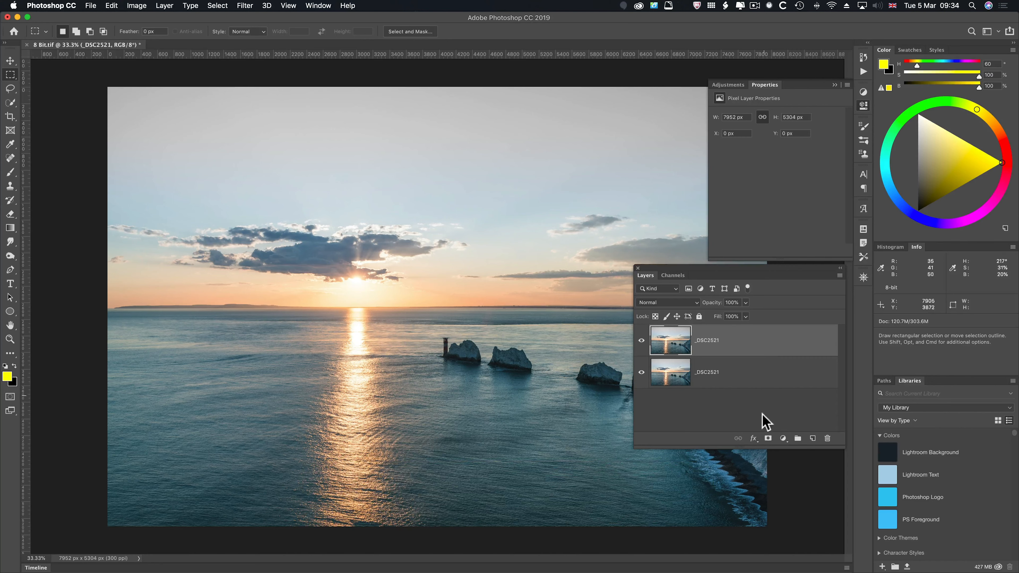
Step: Add a black, hide-all mask to the upper layer, view the mask by itself, and return to the layer image
{"action": "key", "text": "alt"}
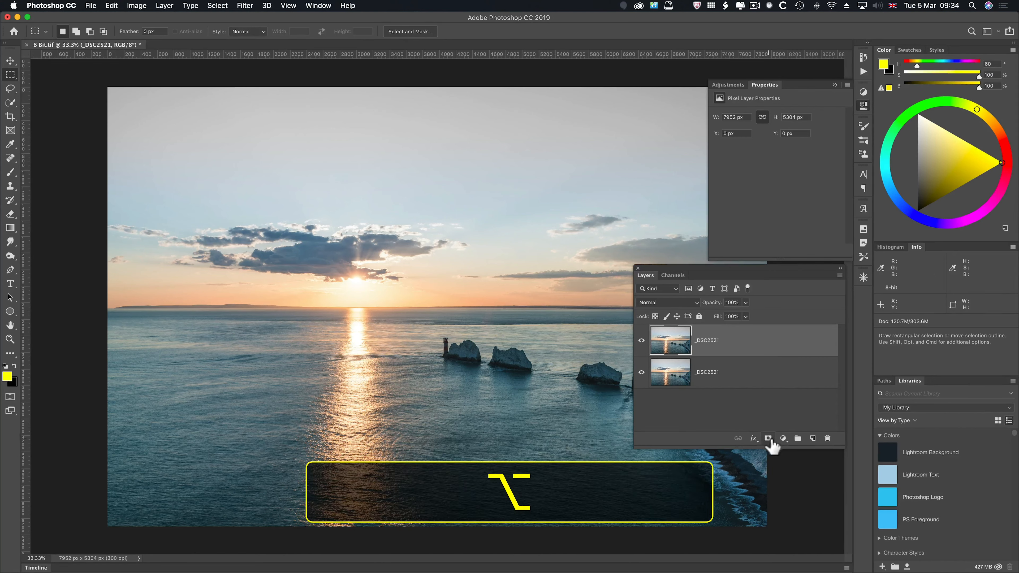
{"action": "left_click", "coordinate": [768, 438], "text": "alt"}
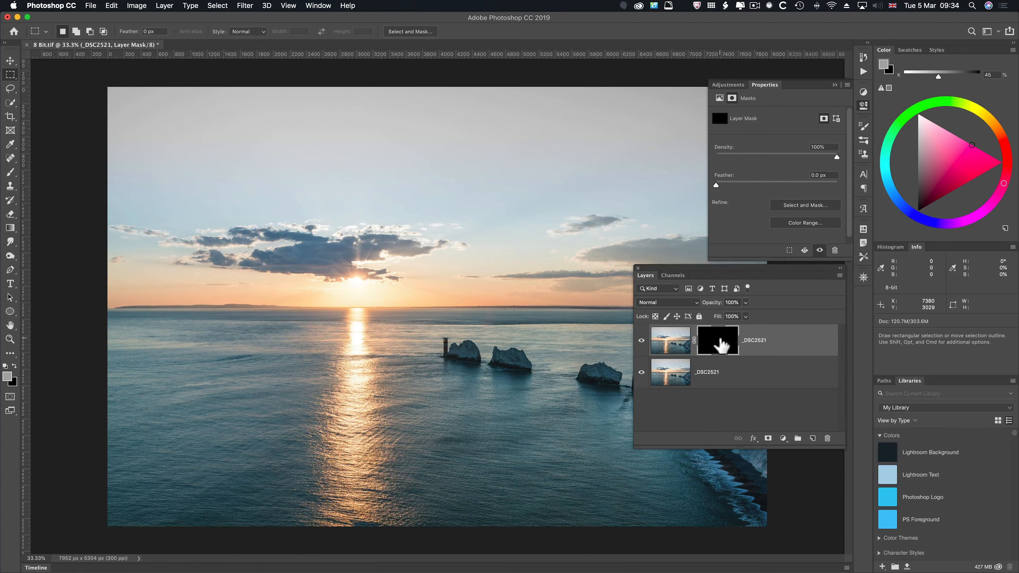
{"action": "left_click", "coordinate": [720, 340], "text": "alt"}
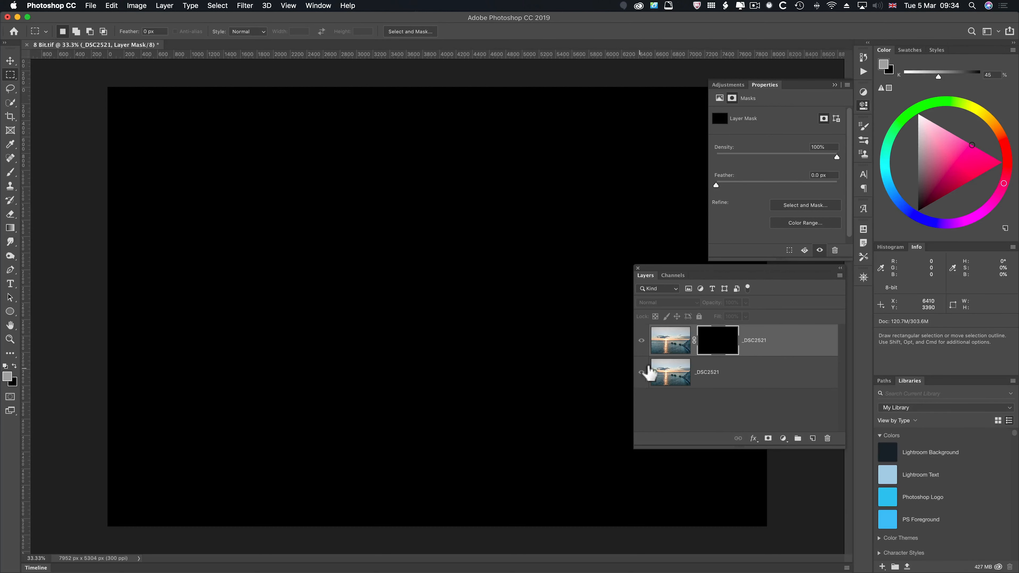
{"action": "left_click", "coordinate": [660, 346]}
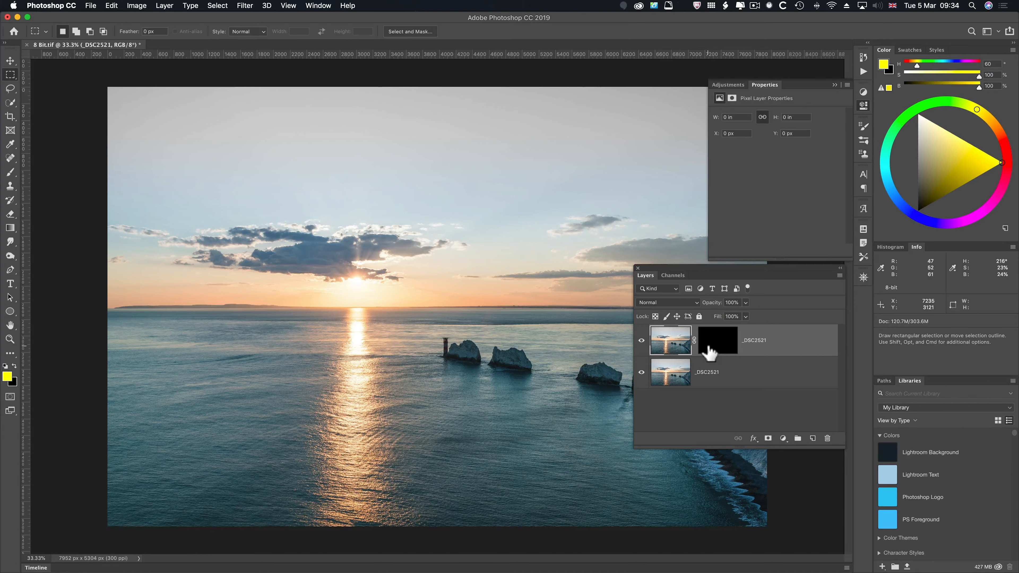
Step: Delete the black mask from the upper layer
{"action": "key", "text": "alt"}
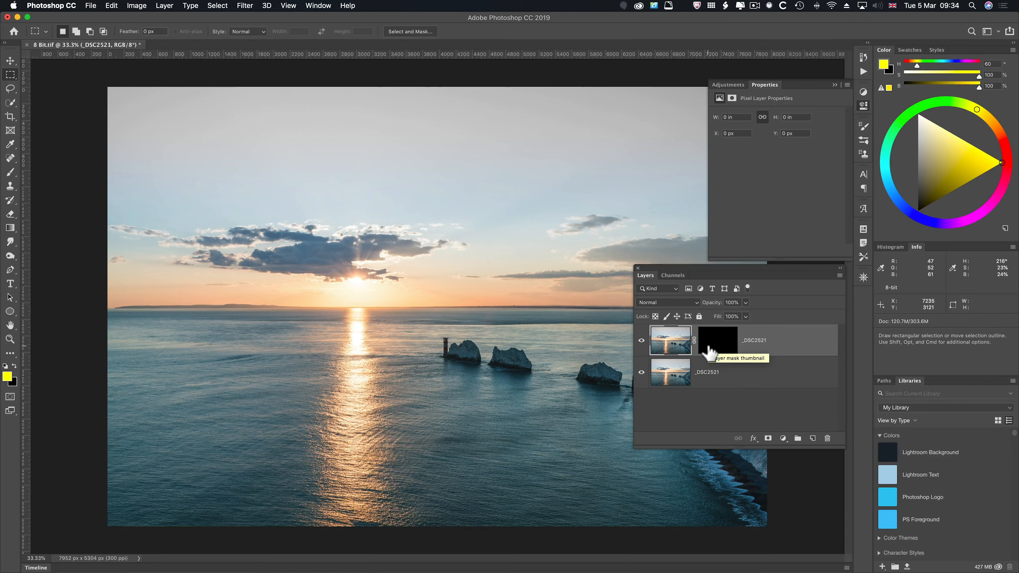
{"action": "right_click", "coordinate": [708, 350]}
{"action": "left_click", "coordinate": [720, 361]}
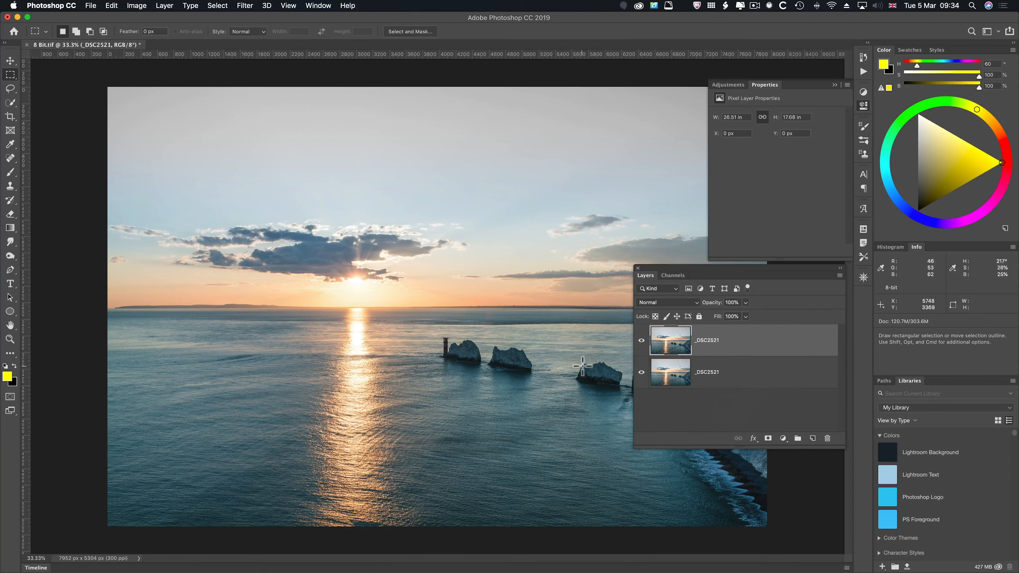
Step: Select a rectangle of about 2261 × 1779 px over the clouds and horizon, and deselect it
{"action": "left_click_drag", "start_coordinate": [173, 173], "coordinate": [360, 320]}
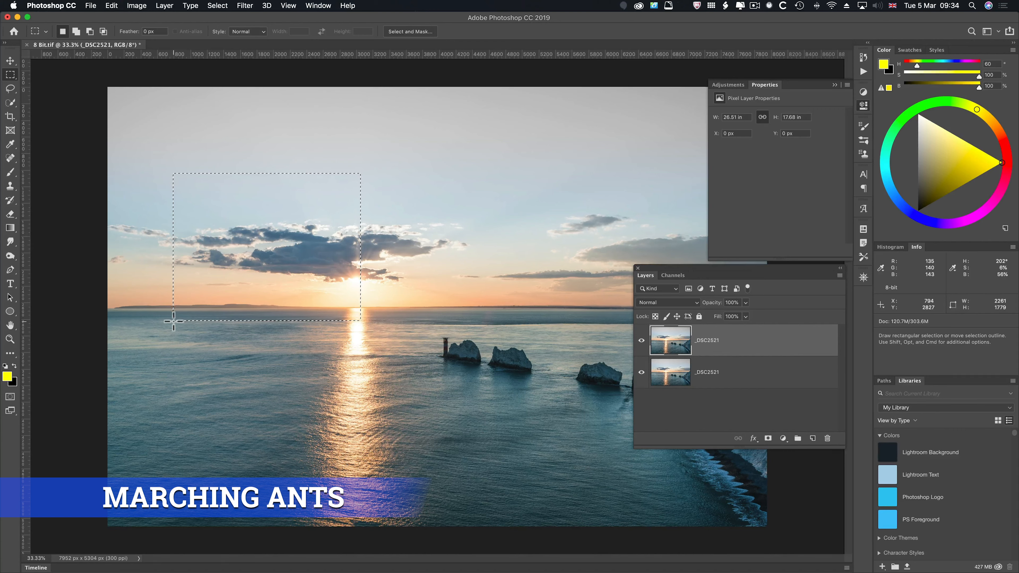
{"action": "key", "text": "super+d"}
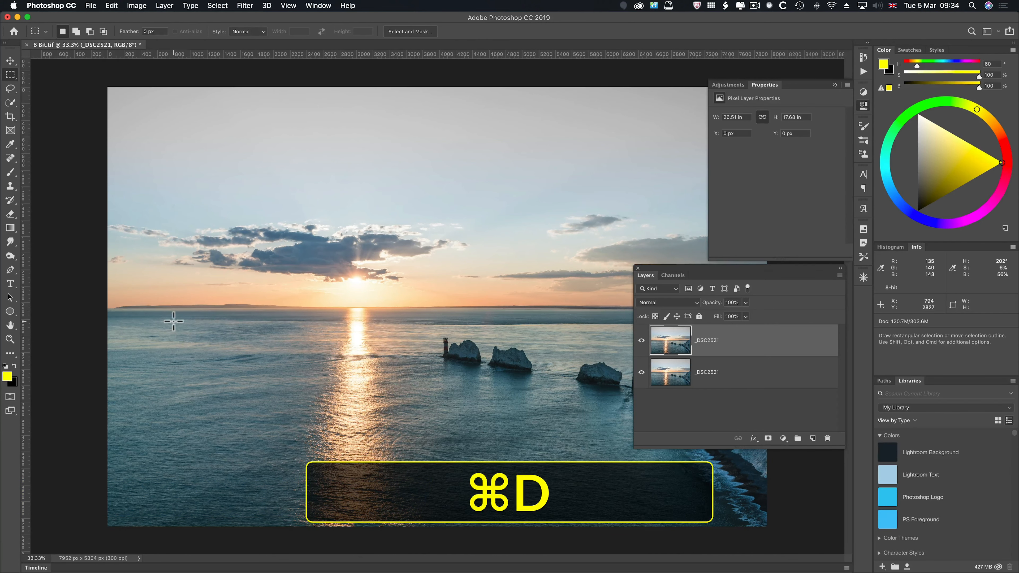
Step: Set the marquee feather to 600 px and select a rectangle of about 1155 × 1077 px in the sky above the clouds
{"action": "left_click", "coordinate": [143, 31]}
{"action": "type", "text": "6"}
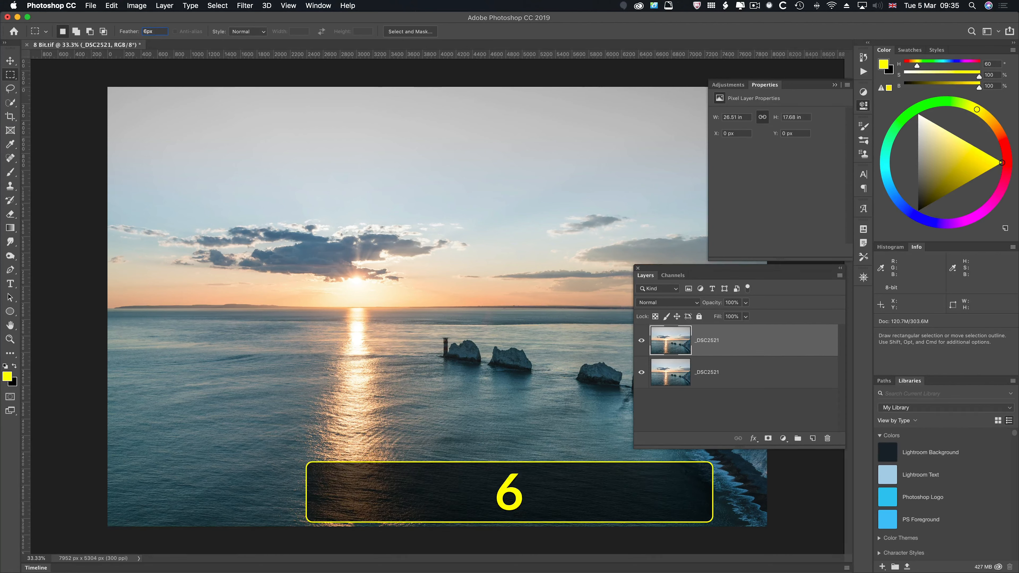
{"action": "type", "text": "00"}
{"action": "key", "text": "Tab"}
{"action": "left_click", "coordinate": [220, 130]}
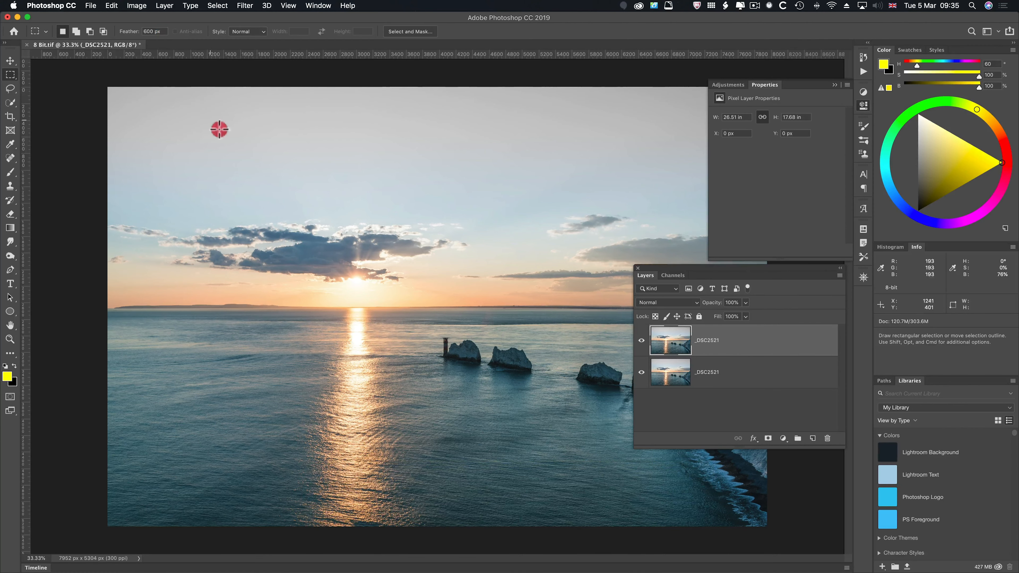
{"action": "left_click_drag", "start_coordinate": [219, 129], "coordinate": [306, 209]}
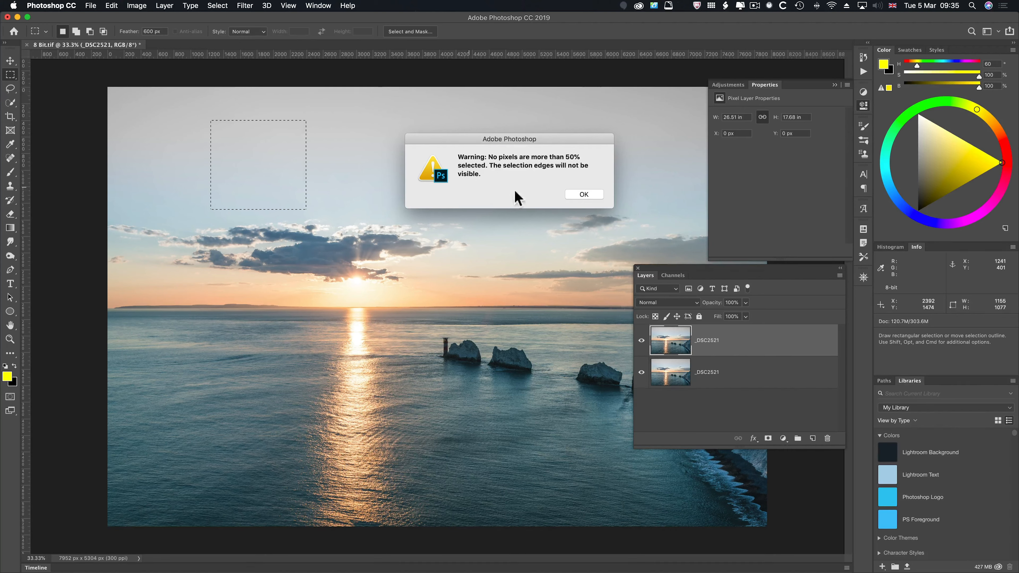
{"action": "left_click", "coordinate": [584, 194]}
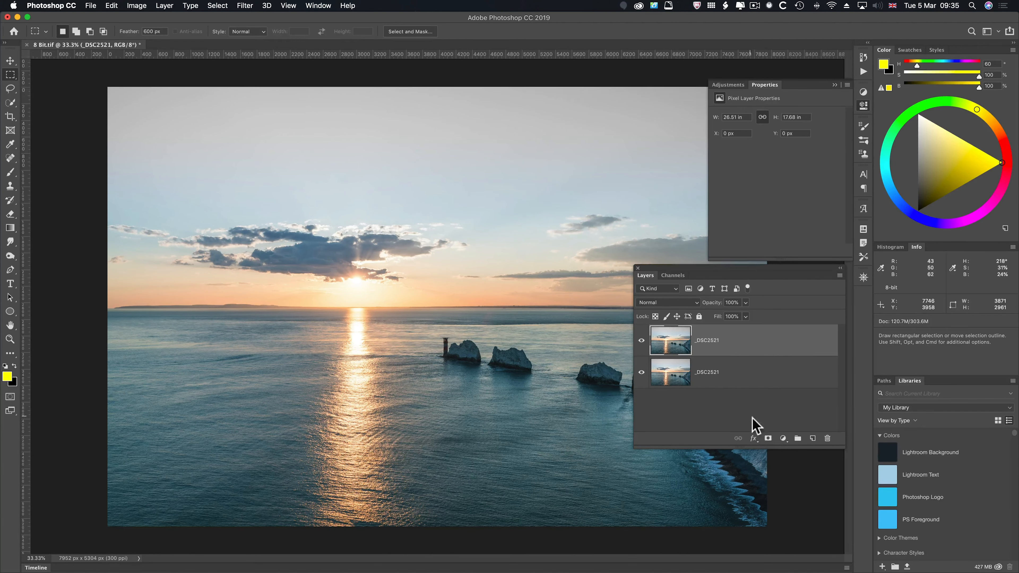
Step: Create a mask on the upper layer from the feathered selection and display the mask by itself
{"action": "left_click", "coordinate": [768, 439]}
{"action": "left_click", "coordinate": [722, 343]}
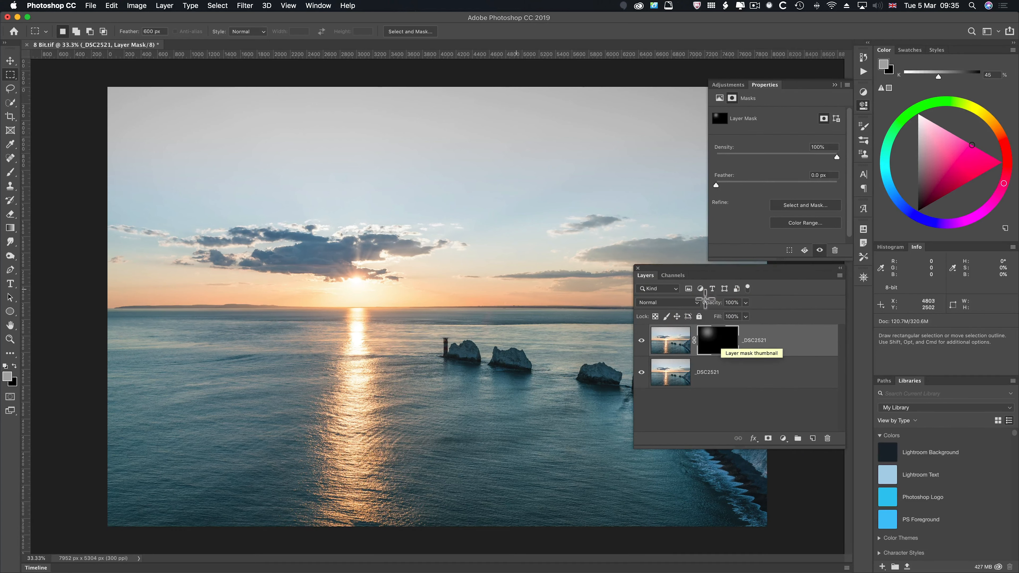
{"action": "left_click", "coordinate": [727, 349], "text": "alt"}
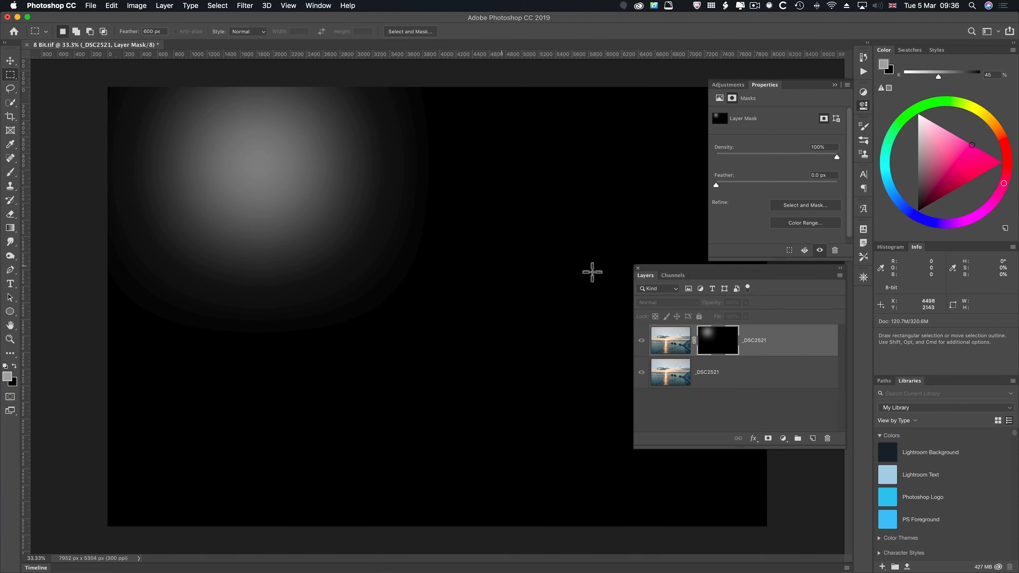
Step: Delete the feathered layer mask from the upper layer
{"action": "right_click", "coordinate": [708, 342]}
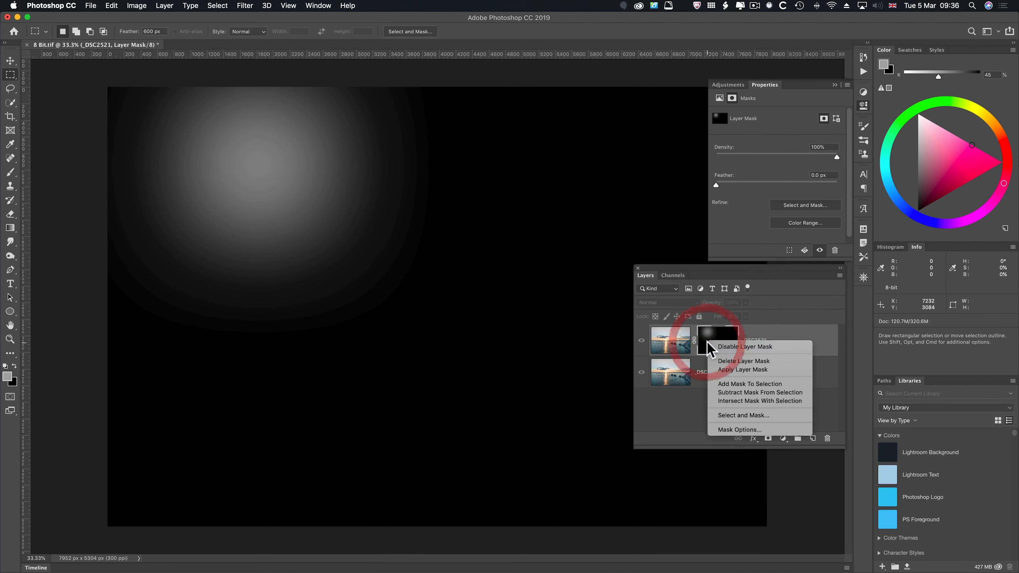
{"action": "left_click", "coordinate": [724, 361]}
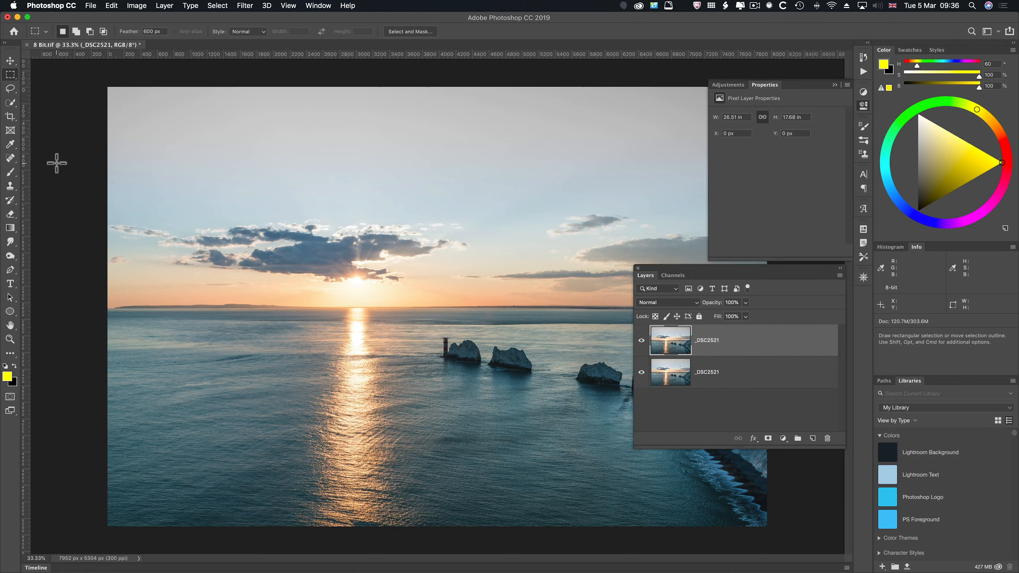
Step: Display the Red copy channel on its own
{"action": "left_click", "coordinate": [672, 276]}
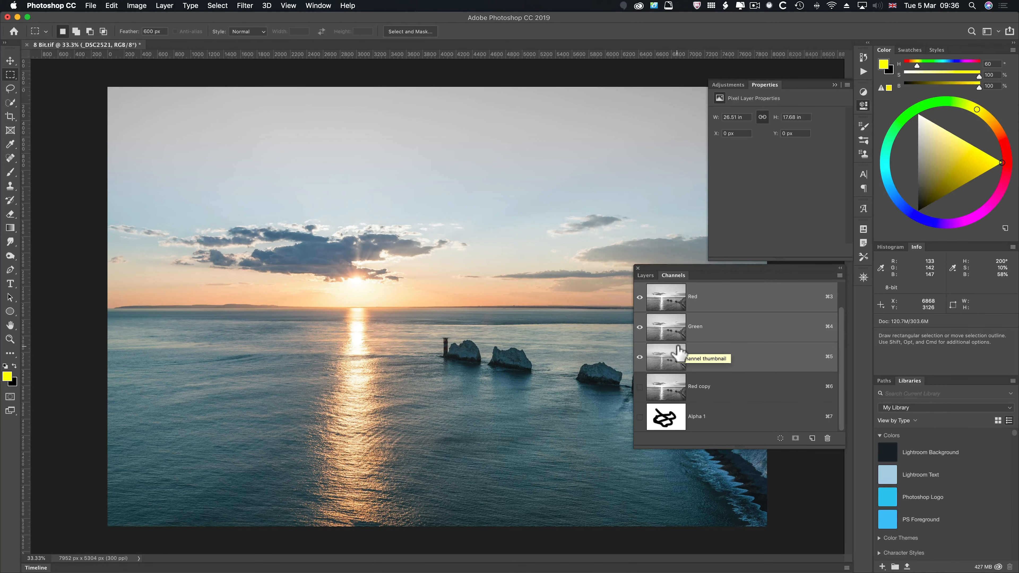
{"action": "left_click", "coordinate": [662, 391]}
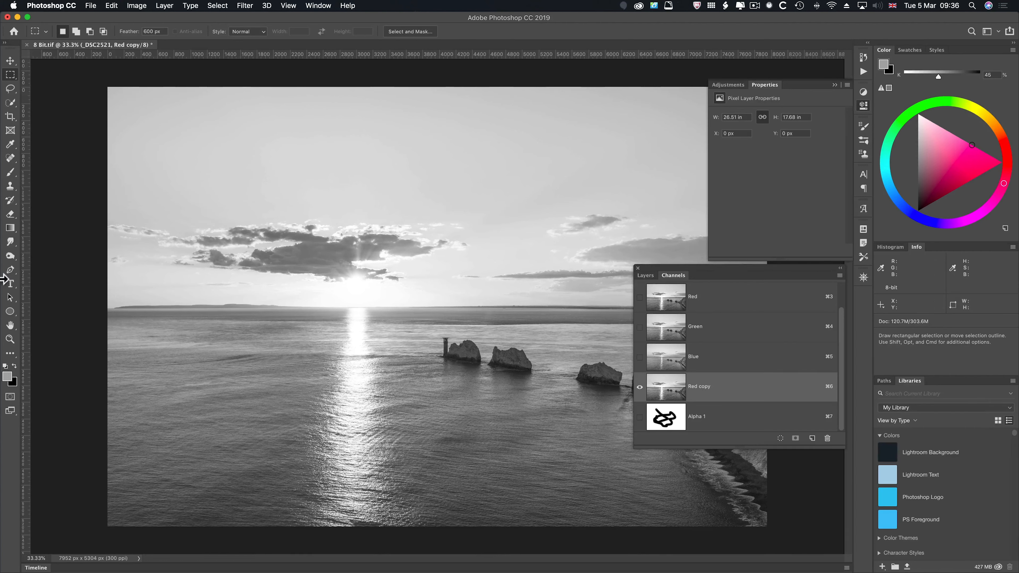
{"action": "left_click", "coordinate": [12, 76]}
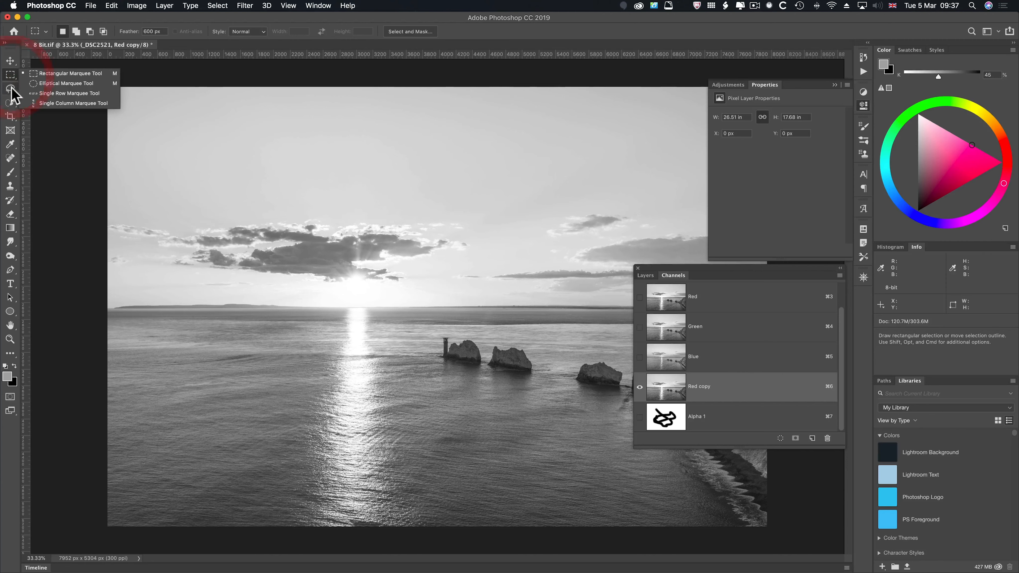
{"action": "left_click", "coordinate": [10, 88]}
{"action": "left_click", "coordinate": [11, 103]}
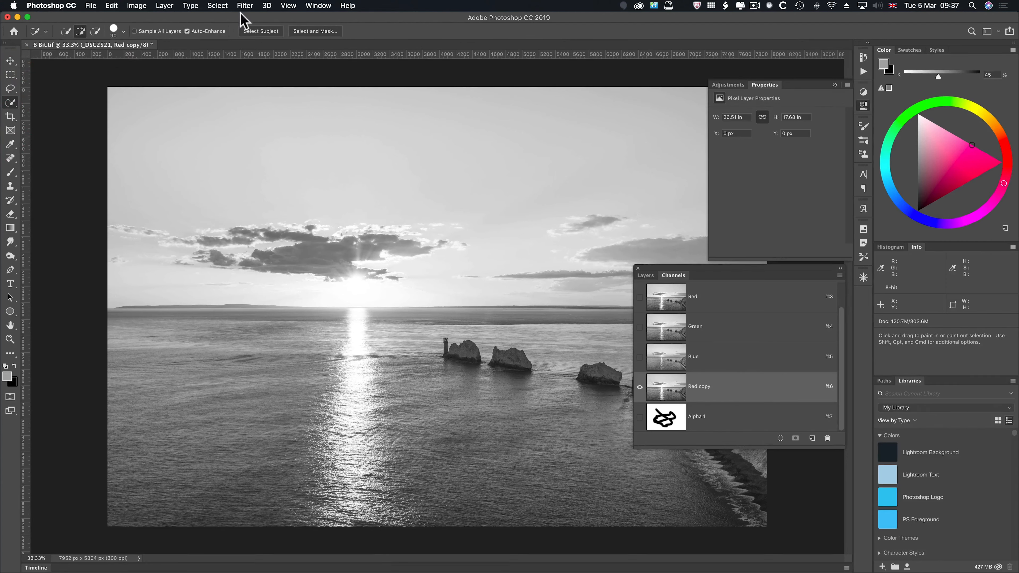
{"action": "left_click", "coordinate": [218, 6]}
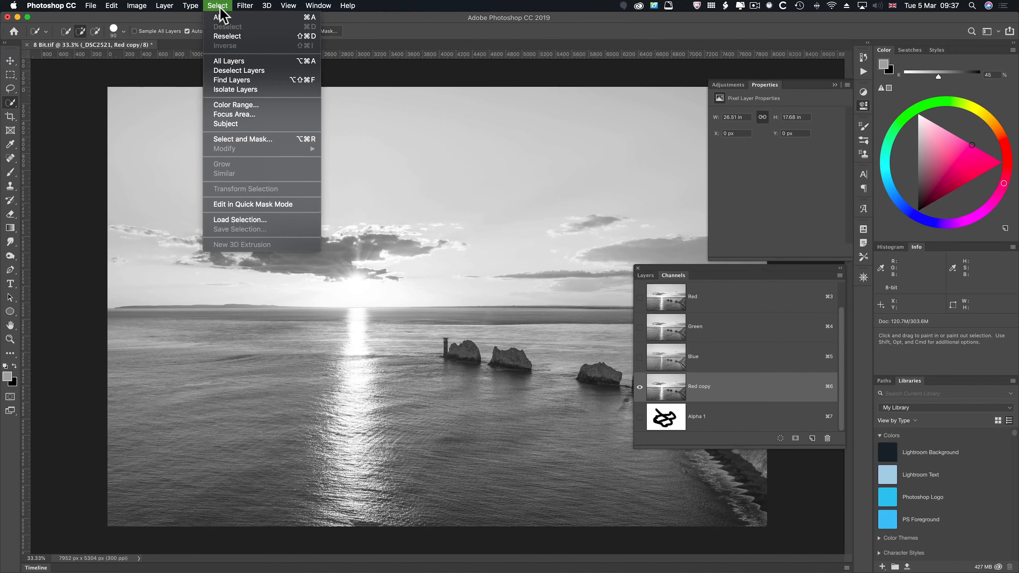
{"action": "left_click", "coordinate": [38, 98]}
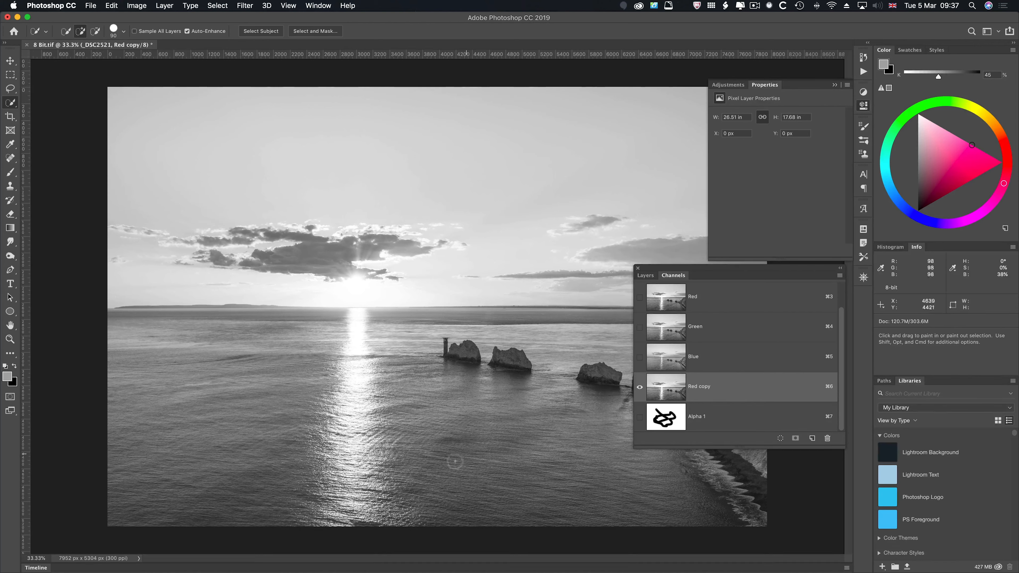
Step: Smudge the edges of the black brush stroke in the Alpha 1 channel at several places with the Smudge tool
{"action": "left_click", "coordinate": [662, 420]}
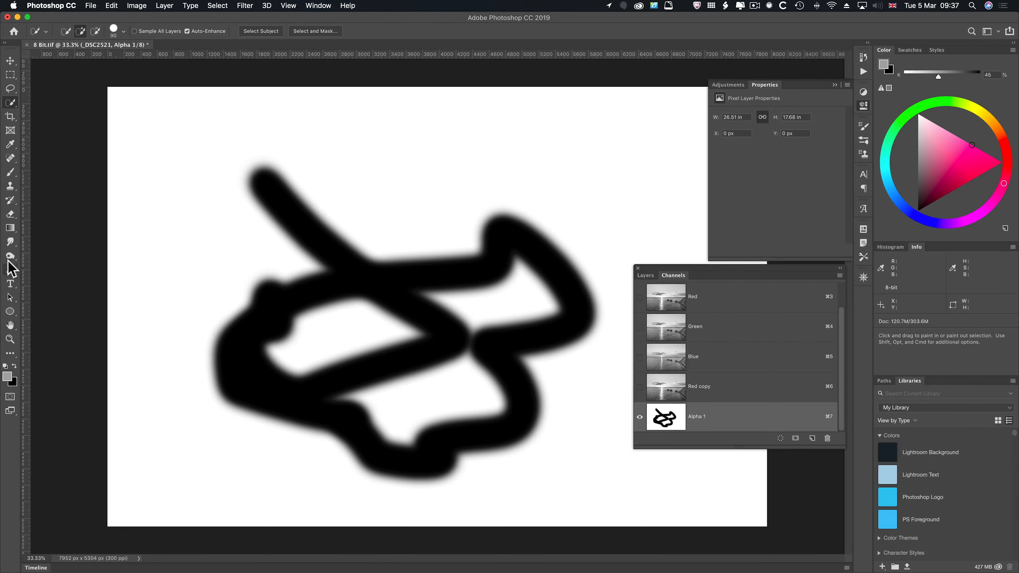
{"action": "left_click", "coordinate": [10, 242]}
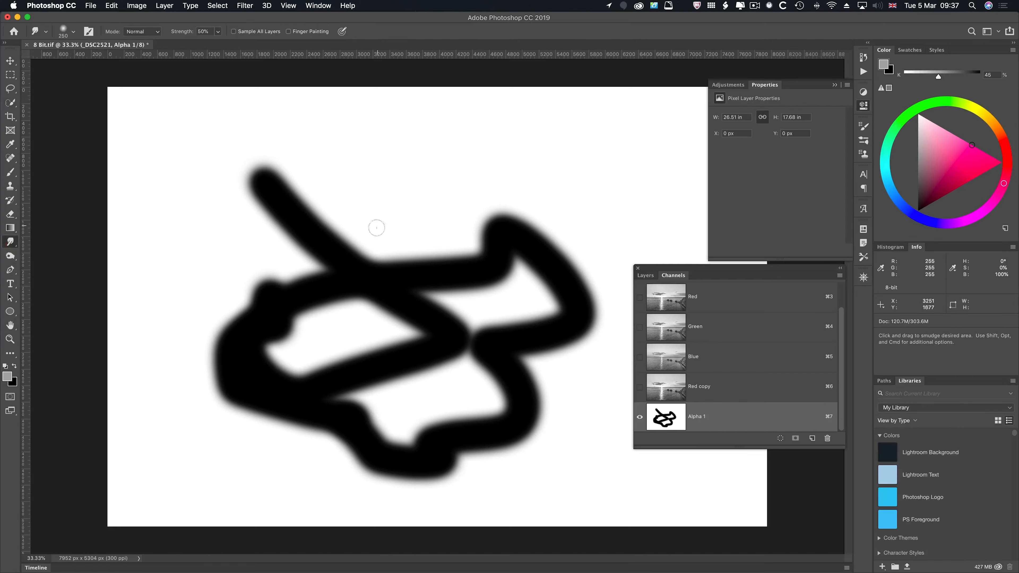
{"action": "mouse_move", "coordinate": [335, 244]}
{"action": "left_mouse_down"}
{"action": "mouse_move", "coordinate": [351, 210]}
{"action": "mouse_move", "coordinate": [366, 230]}
{"action": "left_mouse_up"}
{"action": "left_click_drag", "start_coordinate": [485, 252], "coordinate": [438, 210]}
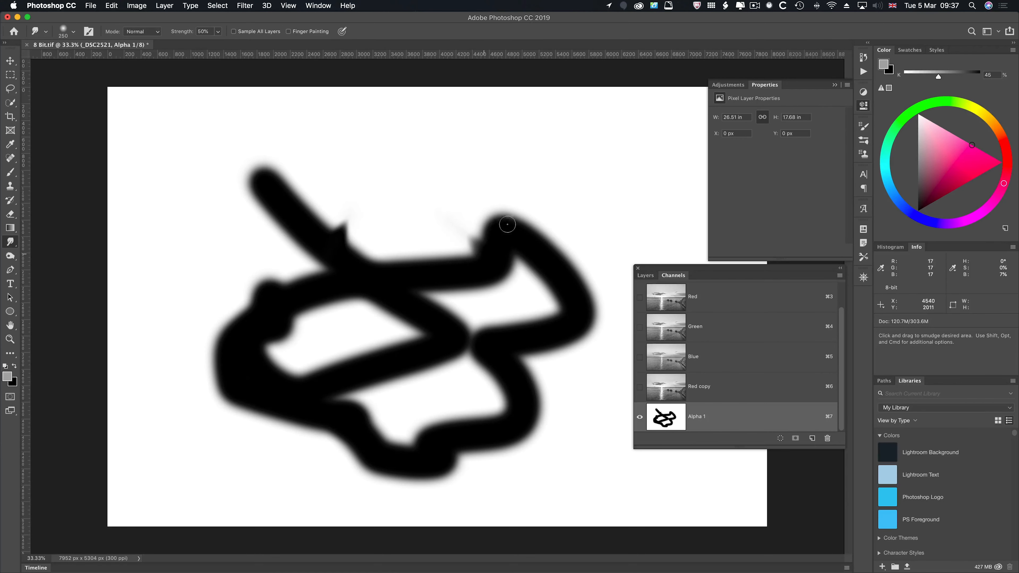
{"action": "left_click_drag", "start_coordinate": [507, 230], "coordinate": [507, 206]}
{"action": "left_click_drag", "start_coordinate": [539, 246], "coordinate": [536, 212]}
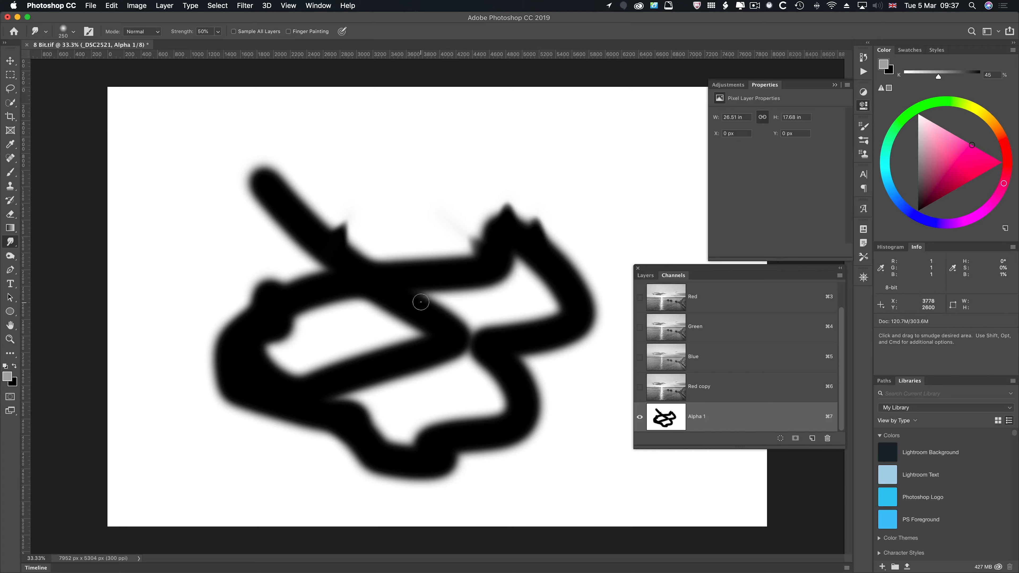
{"action": "left_click_drag", "start_coordinate": [421, 302], "coordinate": [390, 345]}
{"action": "left_click_drag", "start_coordinate": [315, 295], "coordinate": [339, 331]}
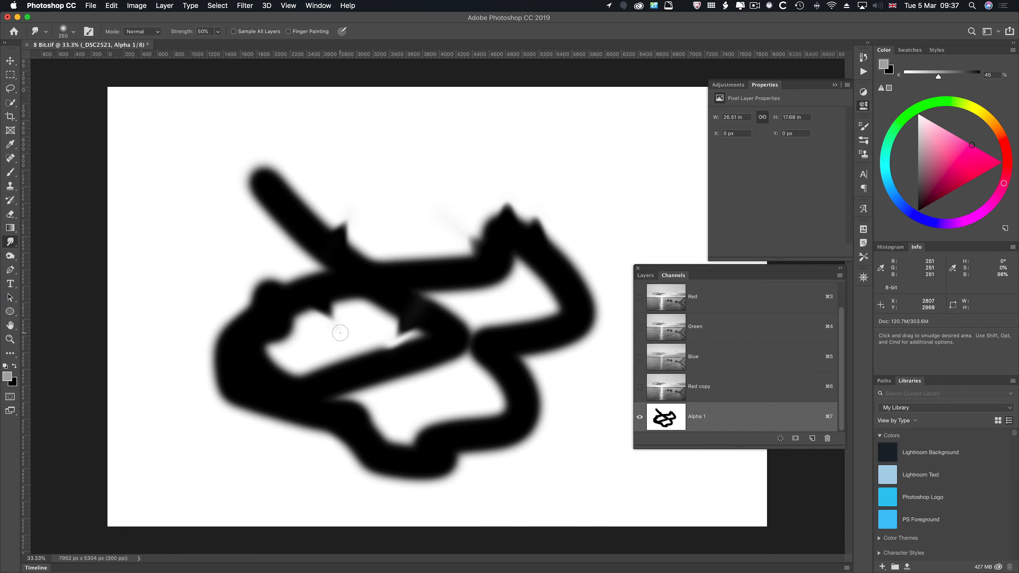
{"action": "left_click", "coordinate": [135, 6]}
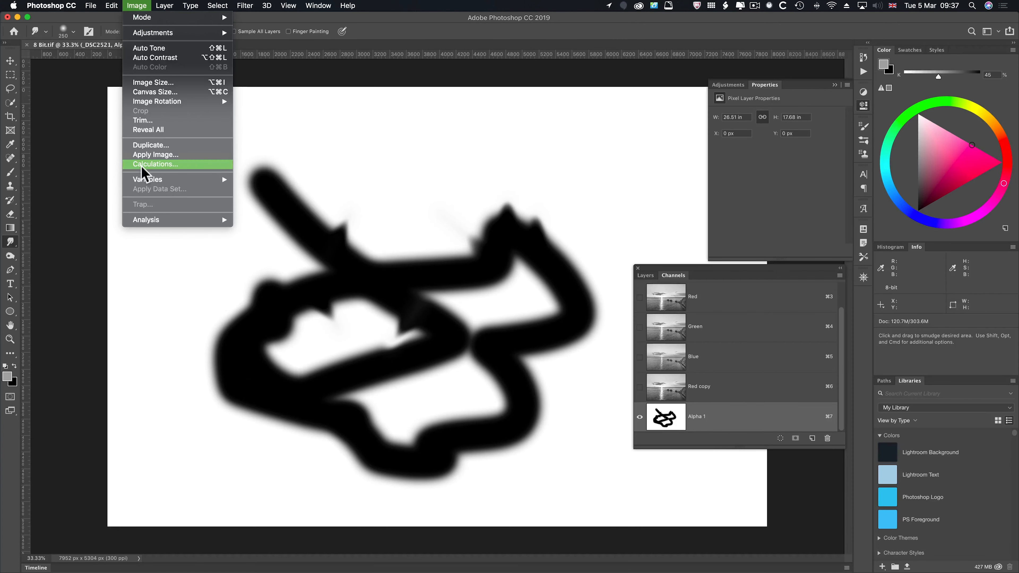
{"action": "left_click", "coordinate": [418, 158]}
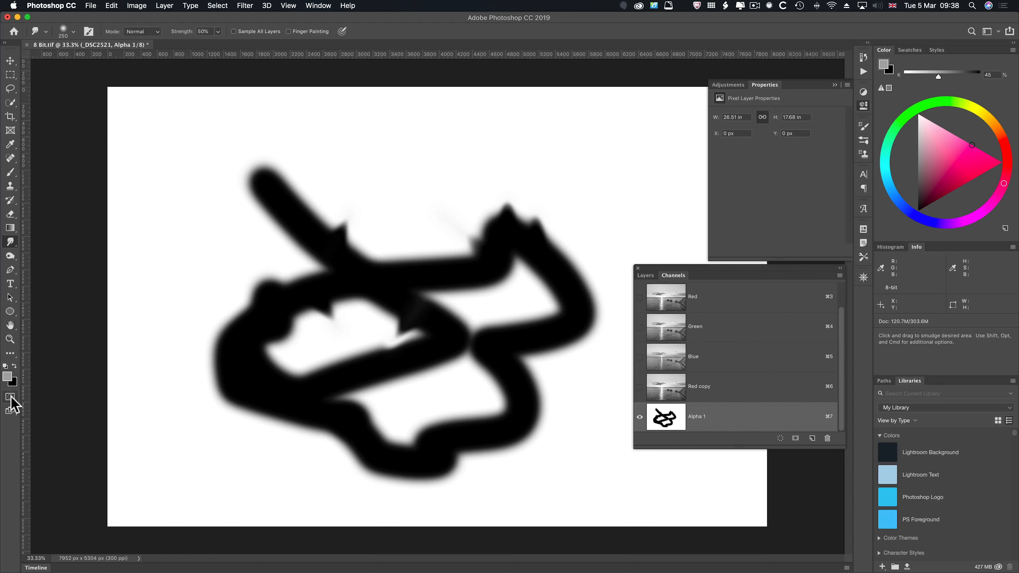
Step: Show the Red channel alone, compare it with the layer stack, and make the Green and Blue channels visible with it
{"action": "left_click", "coordinate": [662, 300]}
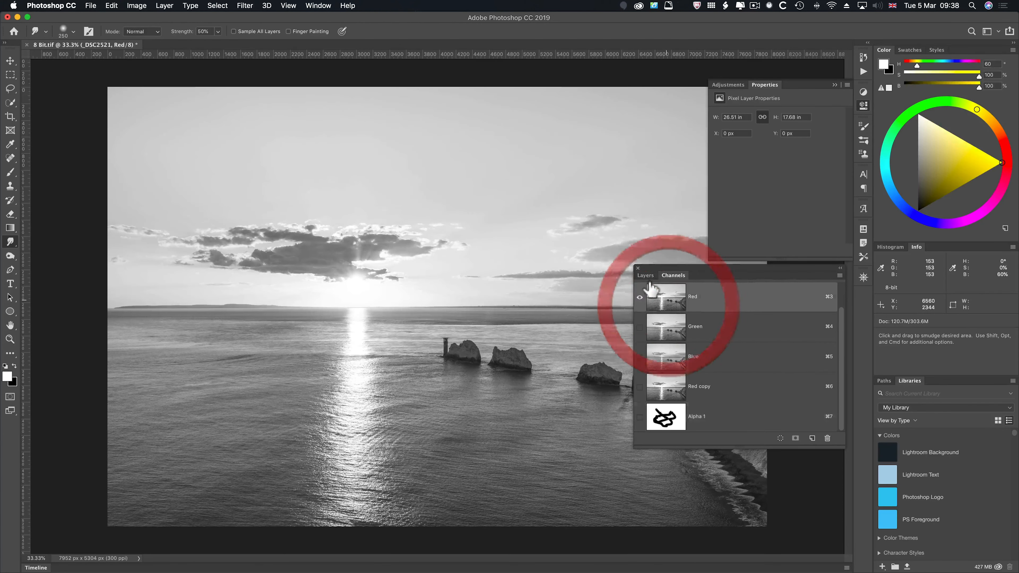
{"action": "left_click", "coordinate": [645, 275]}
{"action": "left_click", "coordinate": [670, 341]}
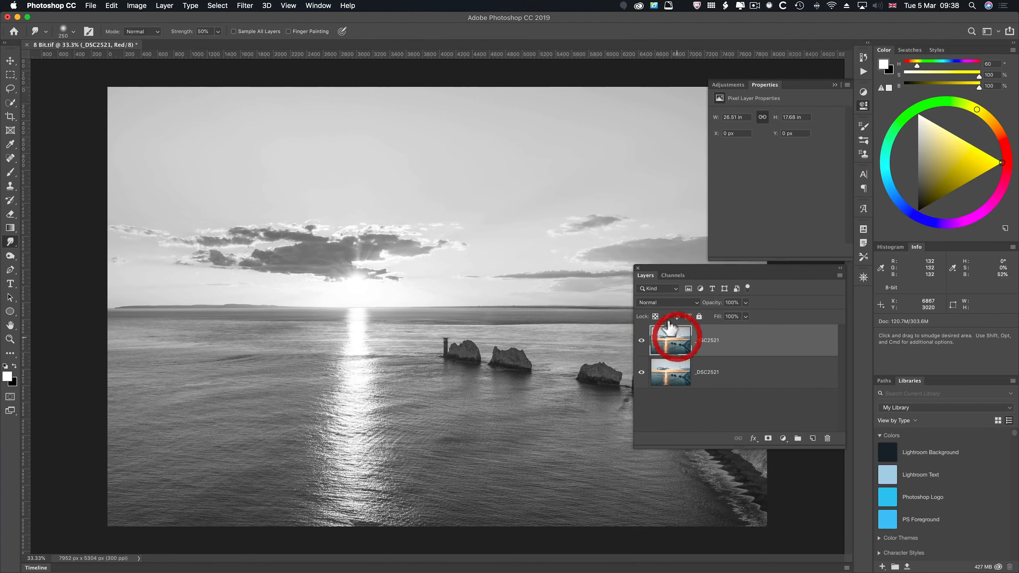
{"action": "left_click", "coordinate": [673, 276]}
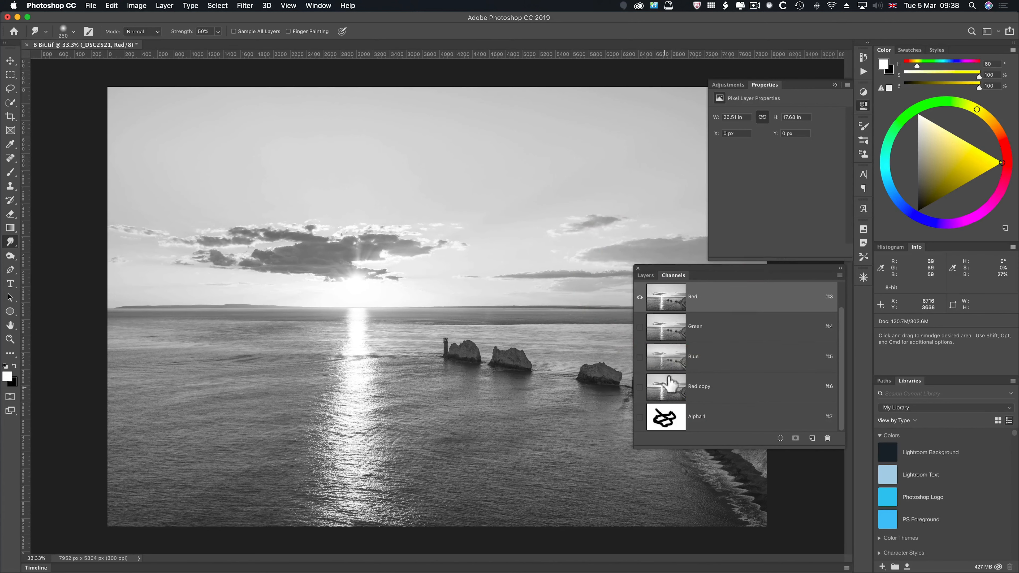
{"action": "left_click", "coordinate": [640, 327]}
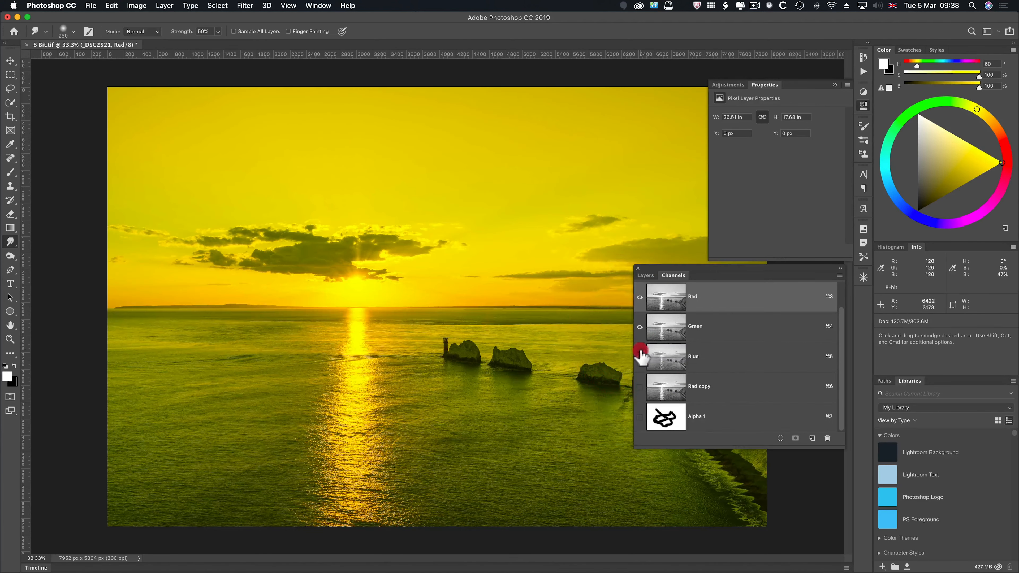
{"action": "left_click", "coordinate": [639, 357]}
Step: Display the Alpha 1 channel by itself and bring up the layer stack
{"action": "left_click", "coordinate": [664, 416]}
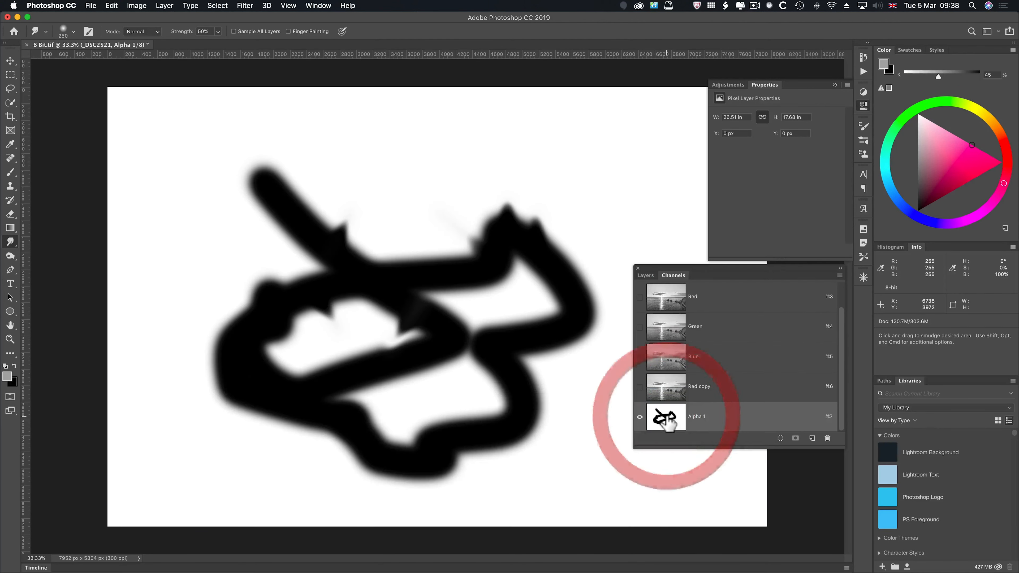
{"action": "left_click", "coordinate": [645, 275]}
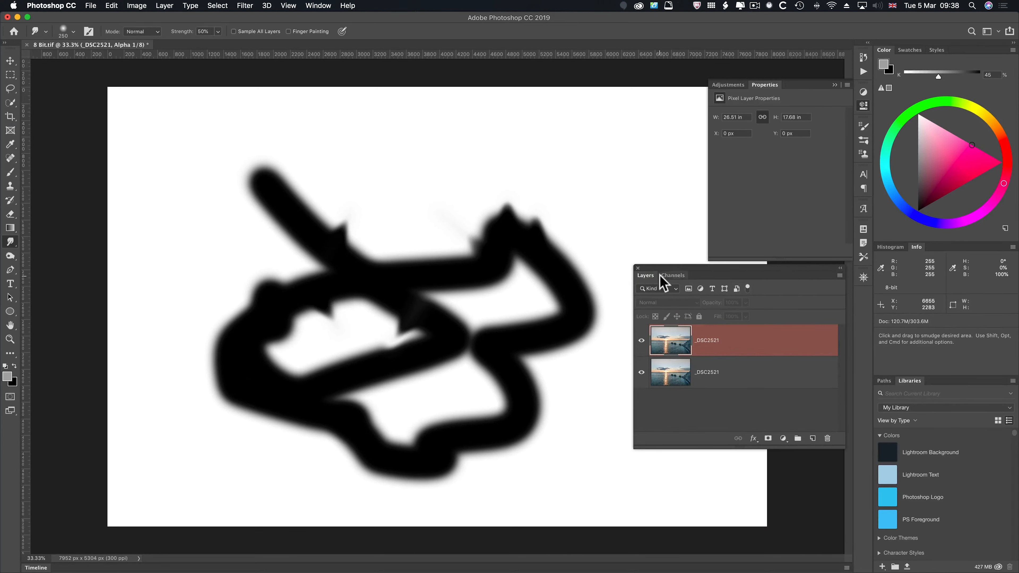
Step: Check the channel list and make the top image layer active in full colour
{"action": "left_click", "coordinate": [668, 276]}
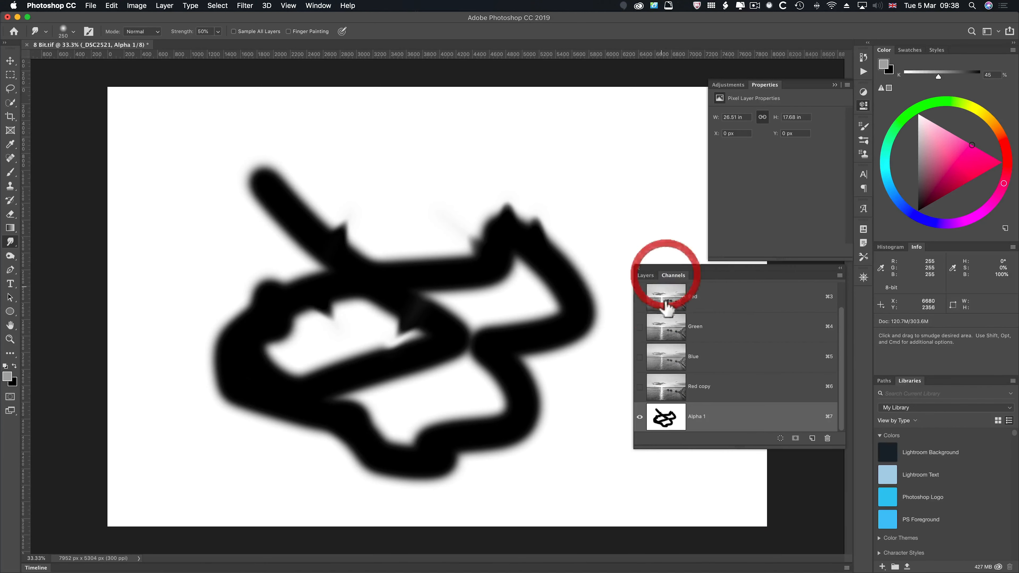
{"action": "left_click", "coordinate": [646, 276]}
{"action": "left_click", "coordinate": [669, 345]}
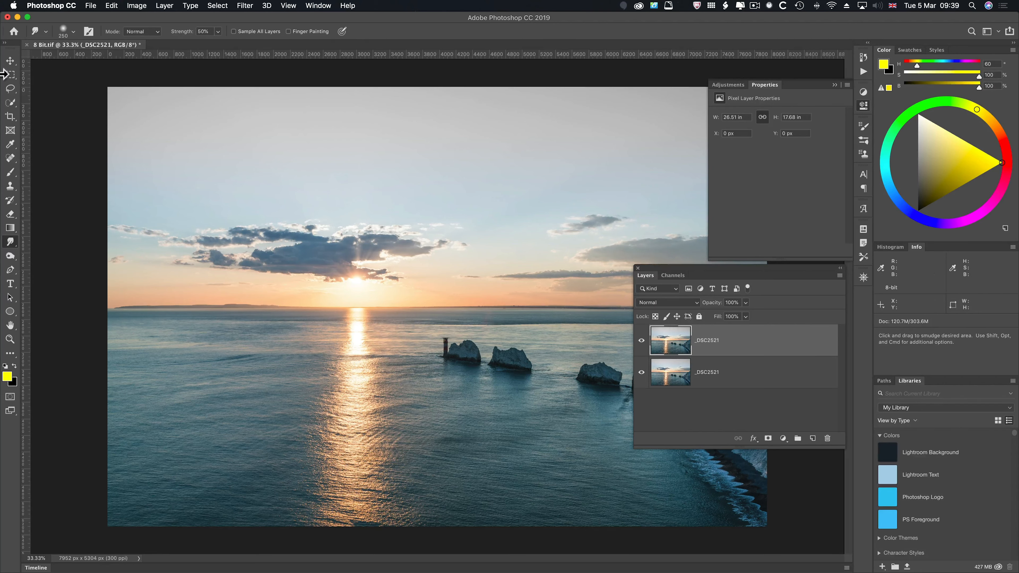
Step: Draw a rectangular selection with a 600 px feather over the upper-left sky and deselect it
{"action": "left_click", "coordinate": [10, 74]}
{"action": "left_click_drag", "start_coordinate": [144, 136], "coordinate": [337, 268]}
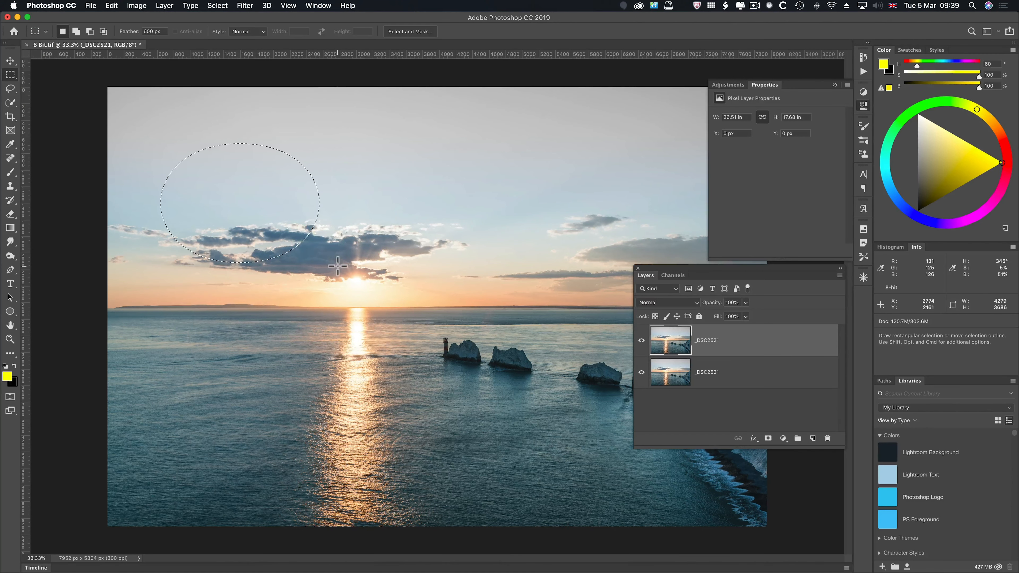
{"action": "key", "text": "super+d"}
Step: Set the foreground colour to white and the background to black, and activate the Brush tool
{"action": "key", "text": "d"}
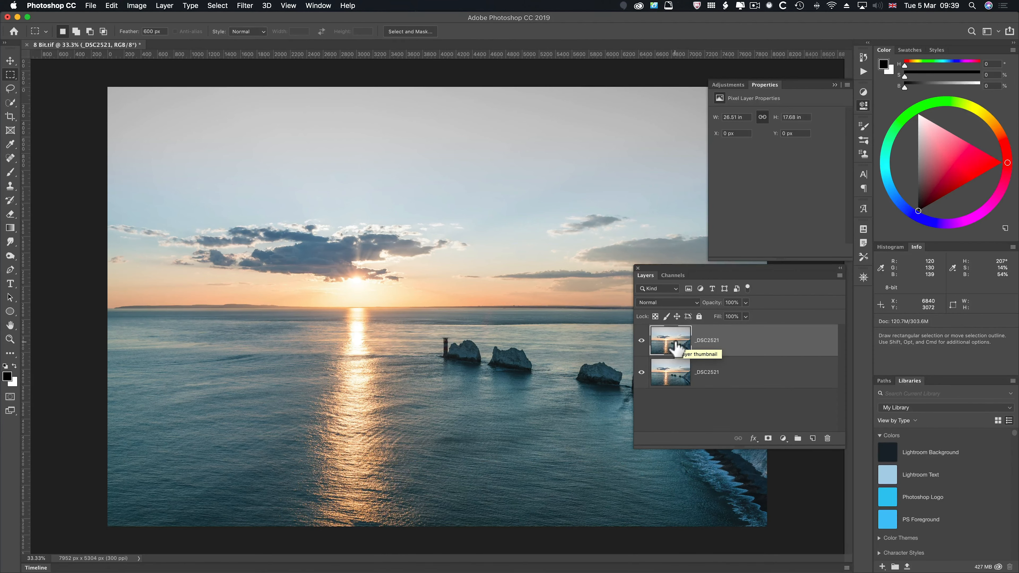
{"action": "key", "text": "x"}
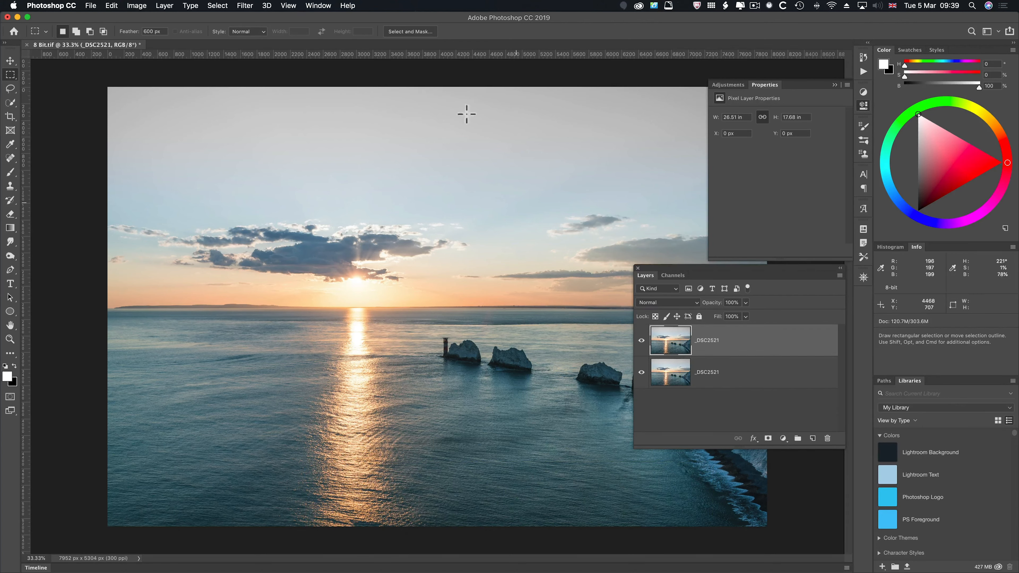
{"action": "key", "text": "b"}
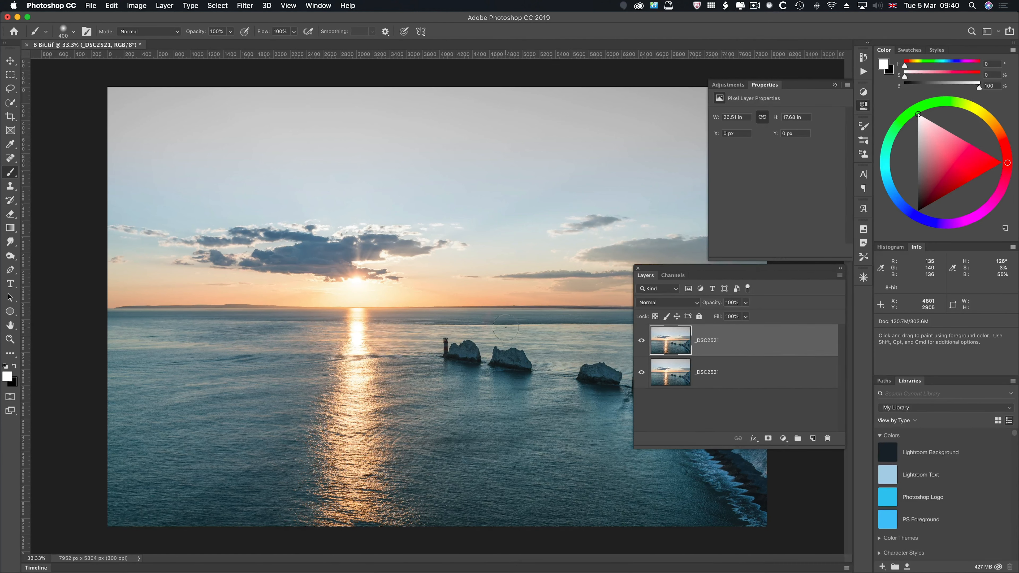
Step: Load the Alpha 1, Red, Green and Blue channels one after another as selections
{"action": "left_click", "coordinate": [673, 276]}
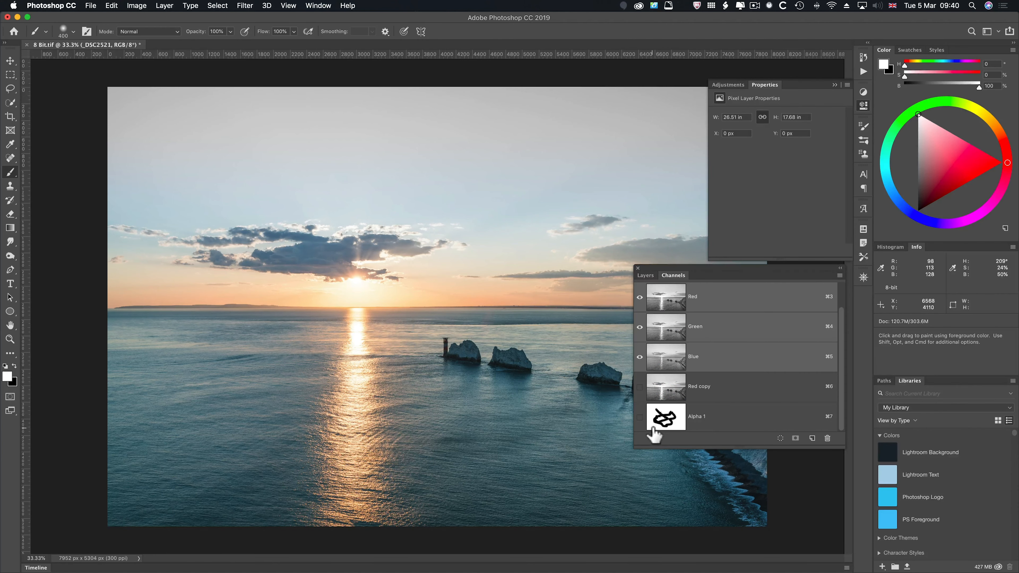
{"action": "left_click", "coordinate": [662, 421], "text": "super"}
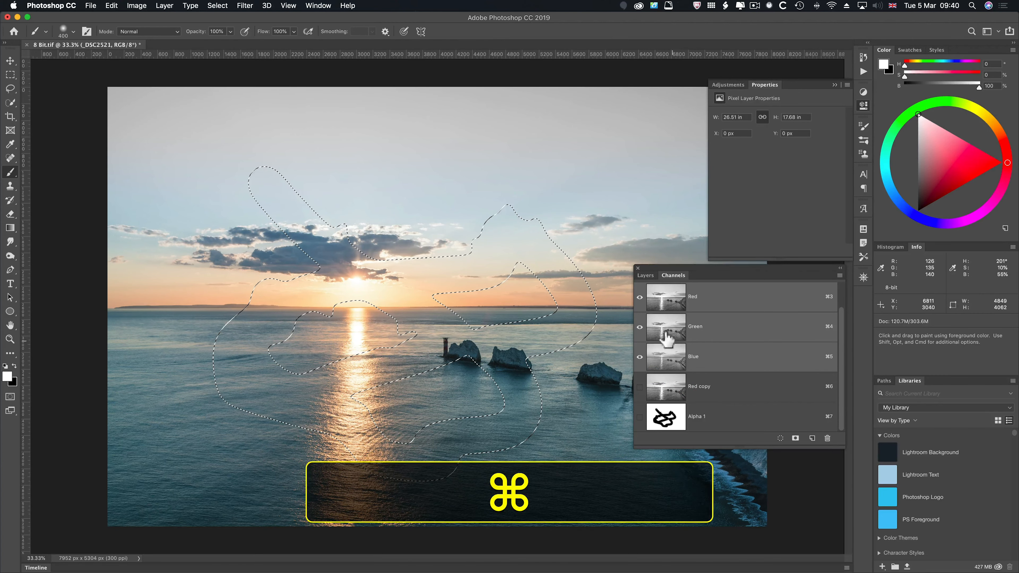
{"action": "left_click", "coordinate": [662, 301], "text": "super"}
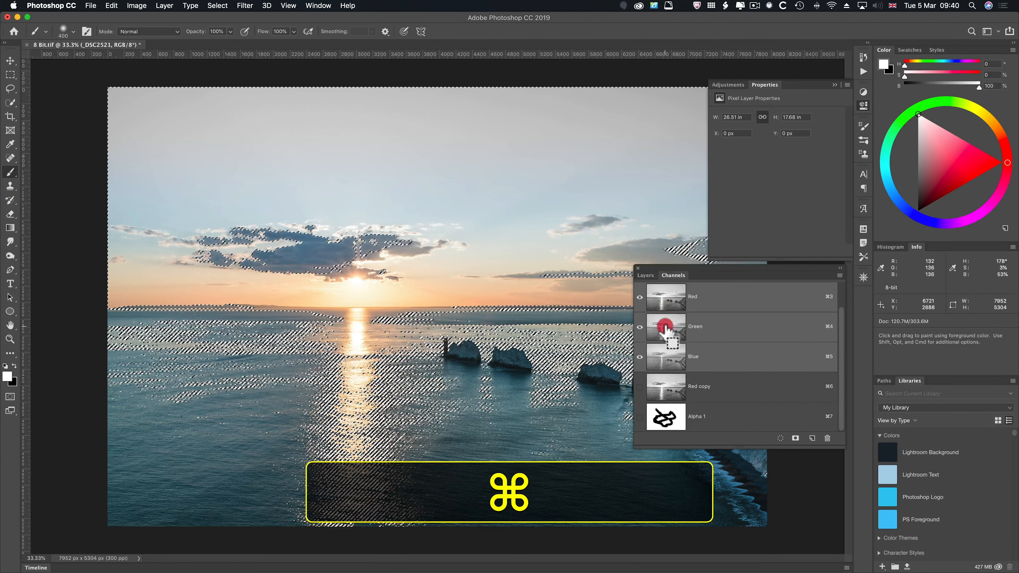
{"action": "left_click", "coordinate": [664, 326], "text": "super"}
{"action": "left_click", "coordinate": [666, 358], "text": "super"}
Step: Display the Alpha 1 channel, load it as a selection, and activate the Rectangular Marquee tool
{"action": "left_click", "coordinate": [678, 423]}
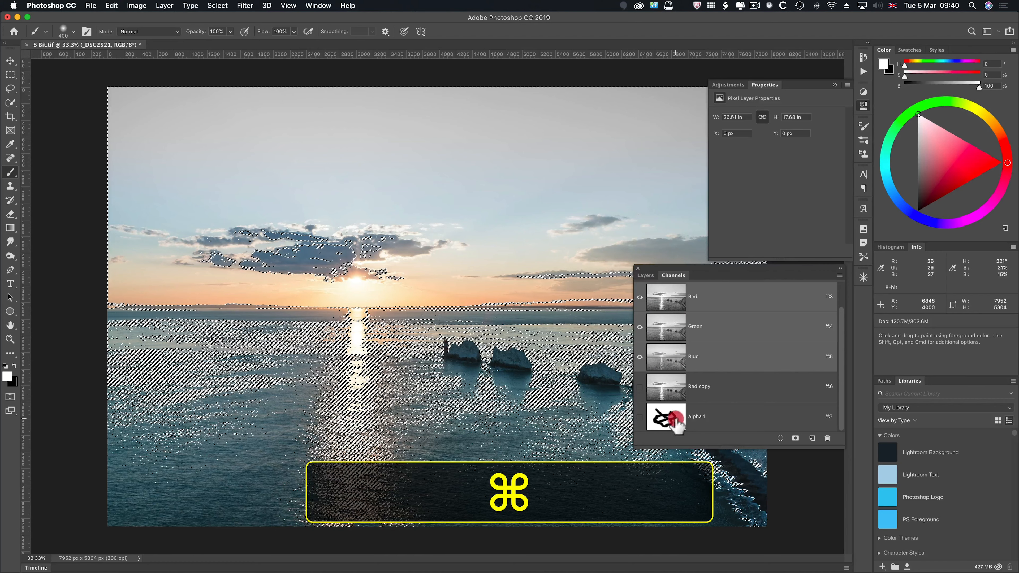
{"action": "left_click", "coordinate": [780, 439]}
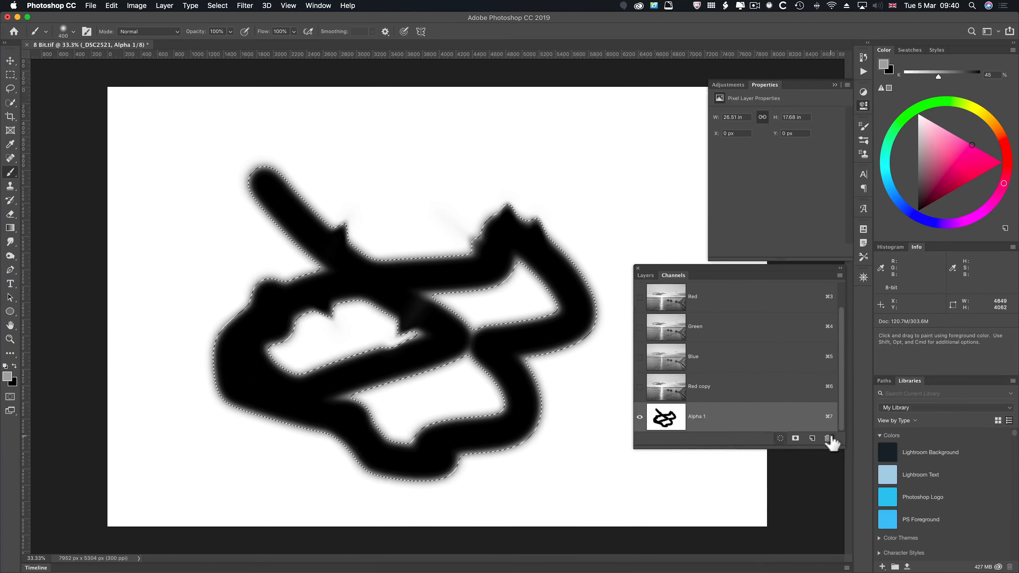
{"action": "left_click", "coordinate": [10, 75]}
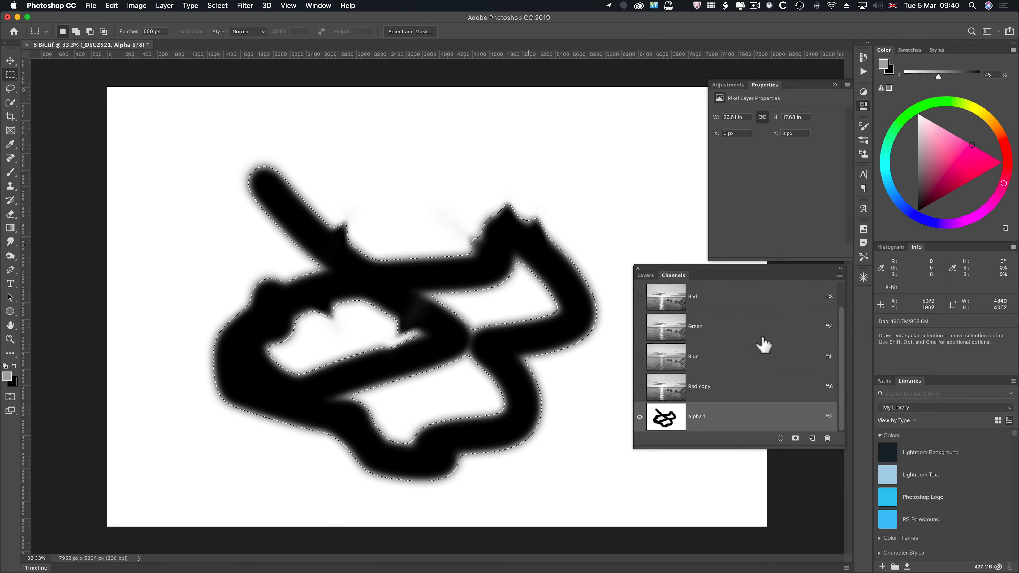
Step: Show the Red channel alone, compare it with the layer stack, and make the Green, Blue and Red copy channels visible with it
{"action": "left_click", "coordinate": [678, 300]}
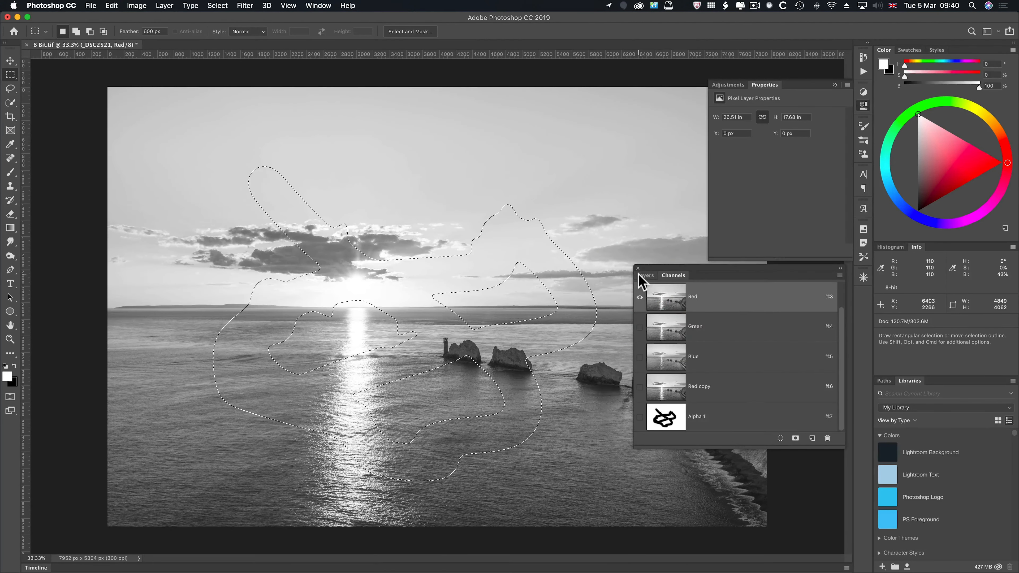
{"action": "left_click", "coordinate": [642, 275]}
{"action": "left_click", "coordinate": [676, 341]}
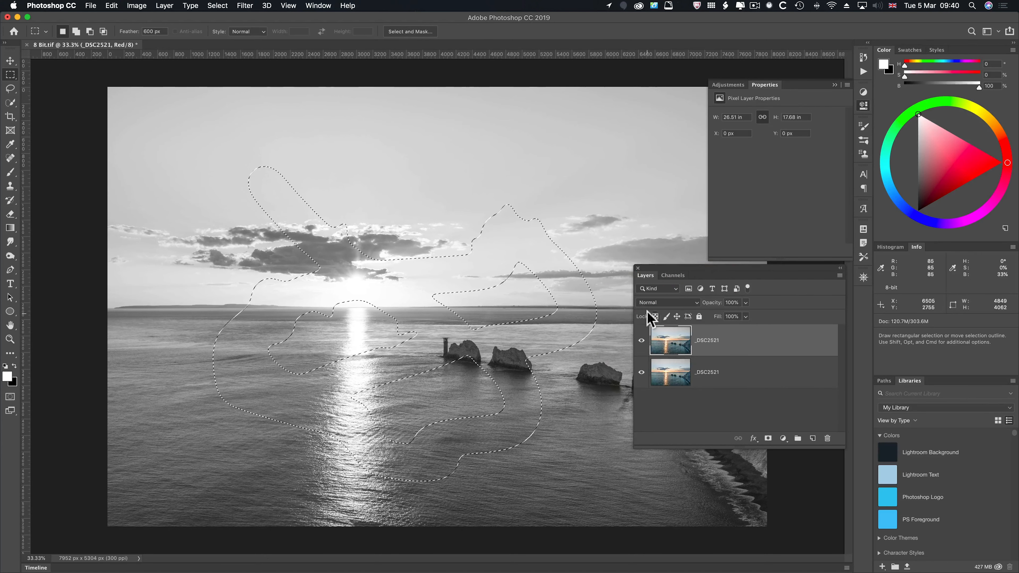
{"action": "left_click", "coordinate": [673, 276]}
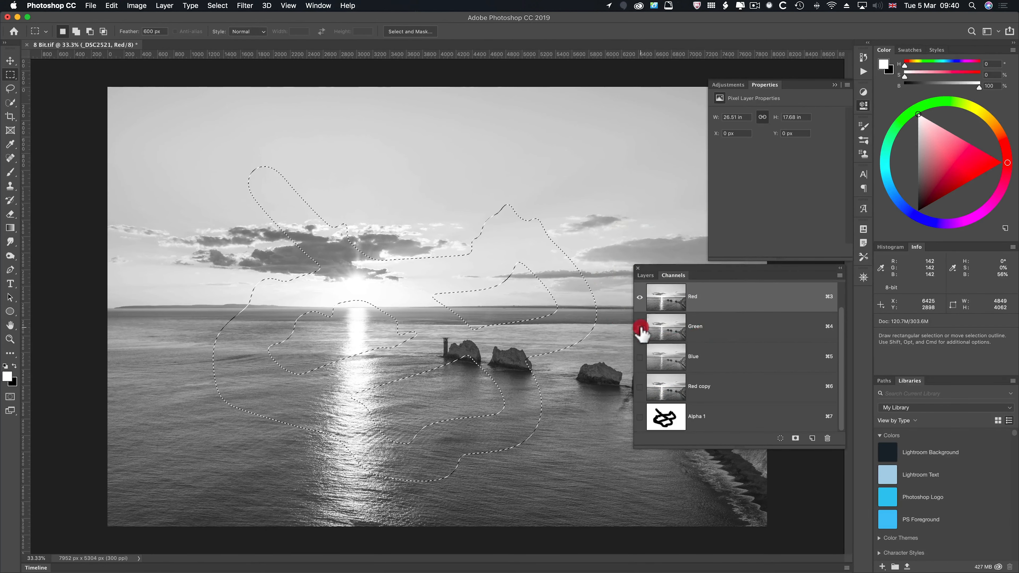
{"action": "left_click", "coordinate": [639, 327]}
{"action": "left_click", "coordinate": [640, 357]}
{"action": "left_click", "coordinate": [640, 387]}
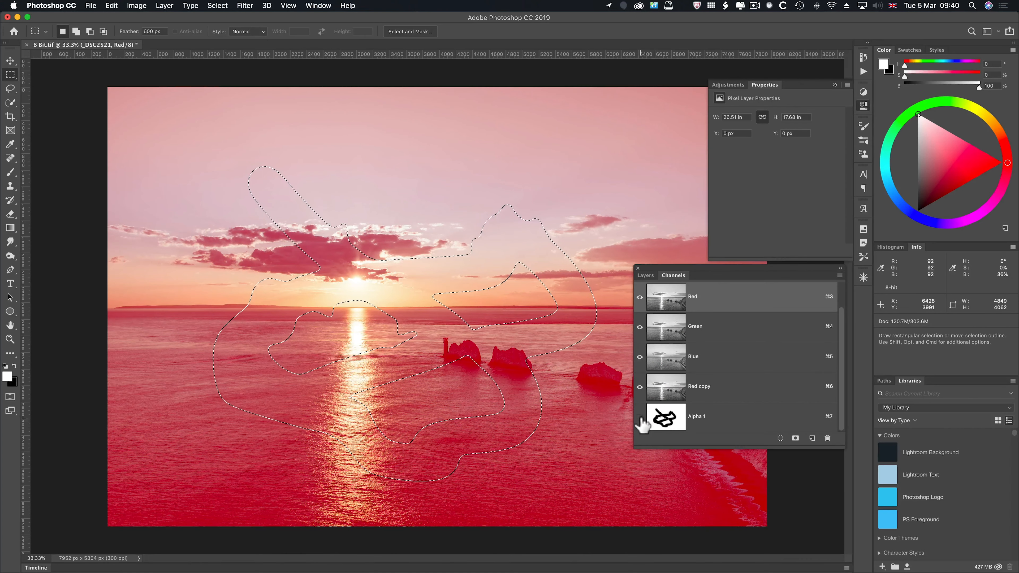
Step: Restore the RGB composite and toggle the Red copy overlay on and off over it
{"action": "key", "text": "super+2"}
{"action": "left_click", "coordinate": [639, 417]}
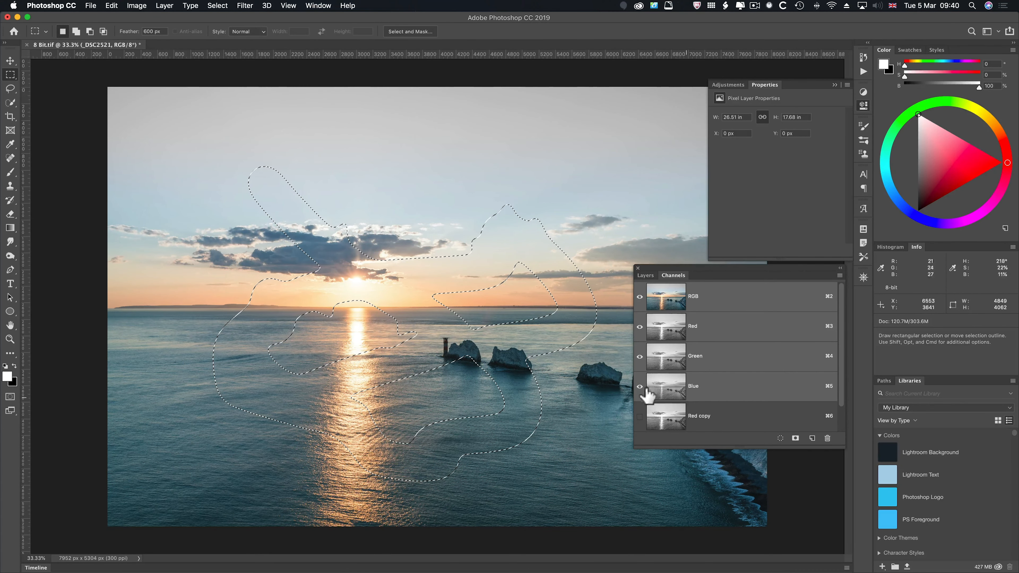
{"action": "left_click", "coordinate": [639, 418]}
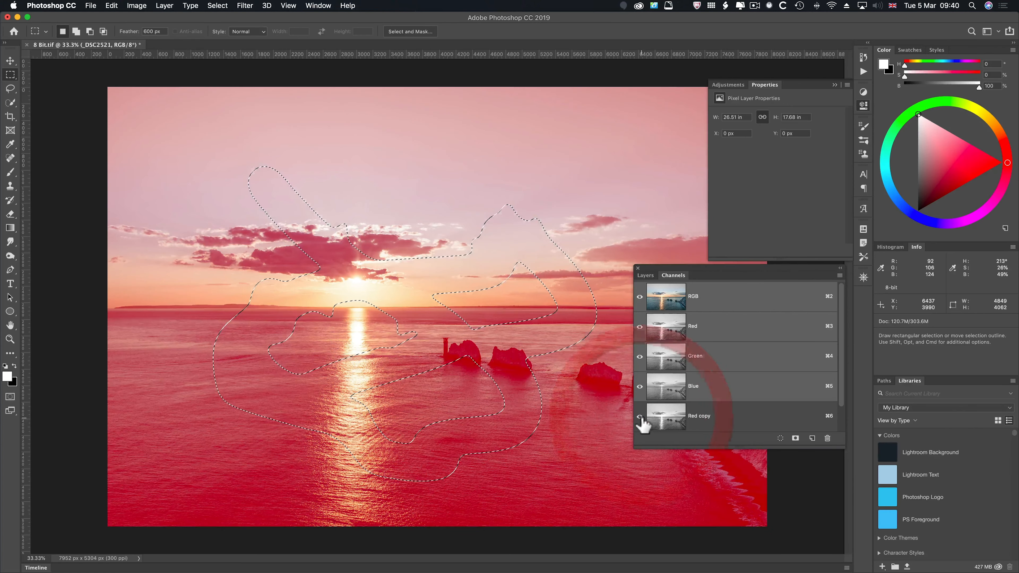
{"action": "left_click", "coordinate": [640, 417]}
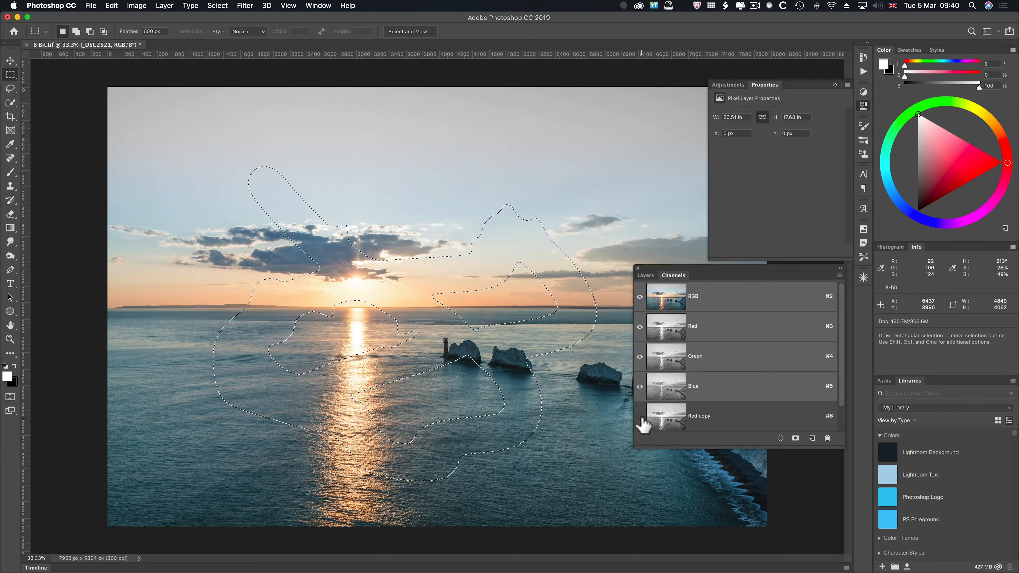
Step: Display the active selection as a Quick Mask and inspect the mask's colour and opacity options
{"action": "double_click", "coordinate": [9, 397]}
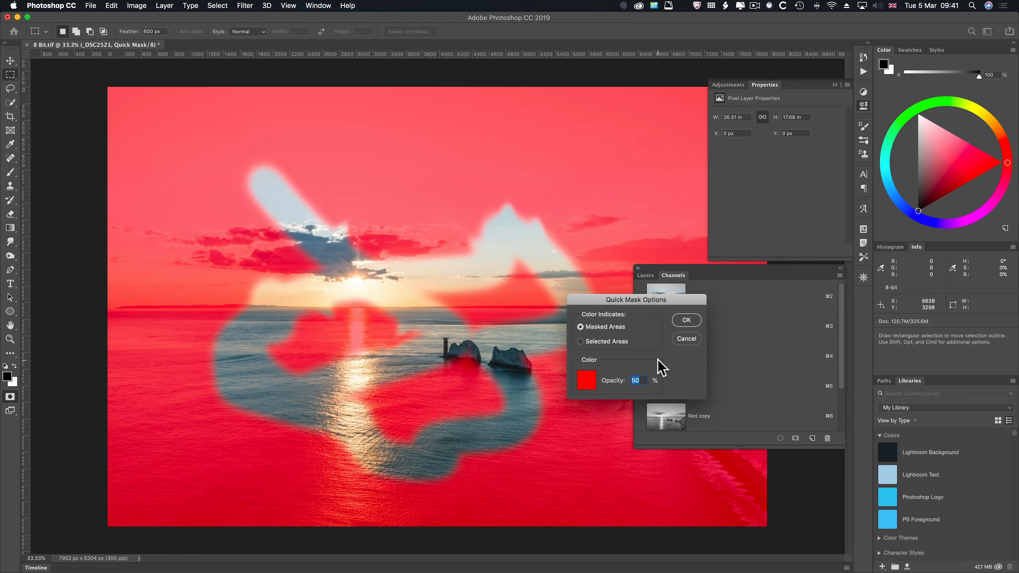
{"action": "left_click", "coordinate": [678, 339]}
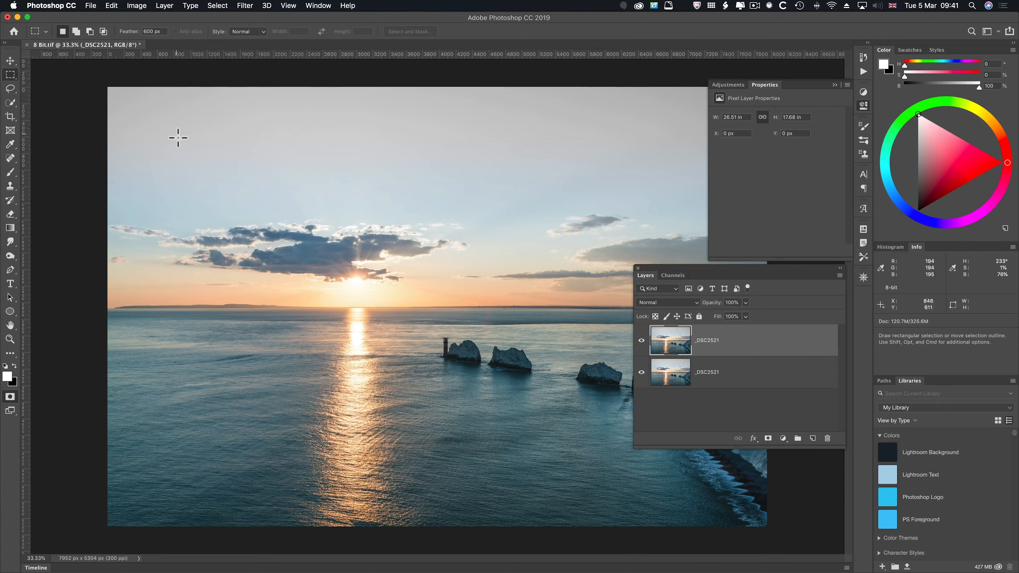
Step: Draw a feathered rectangular selection in the upper-left sky and reset the Rectangular Marquee tool to its defaults
{"action": "left_click_drag", "start_coordinate": [177, 136], "coordinate": [321, 244]}
{"action": "left_click", "coordinate": [76, 32]}
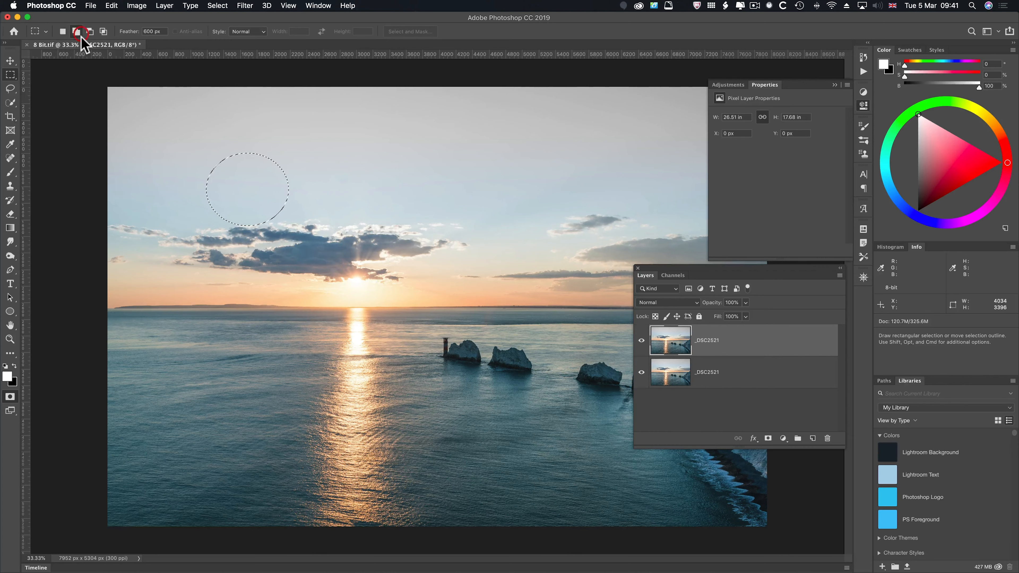
{"action": "left_click", "coordinate": [35, 32]}
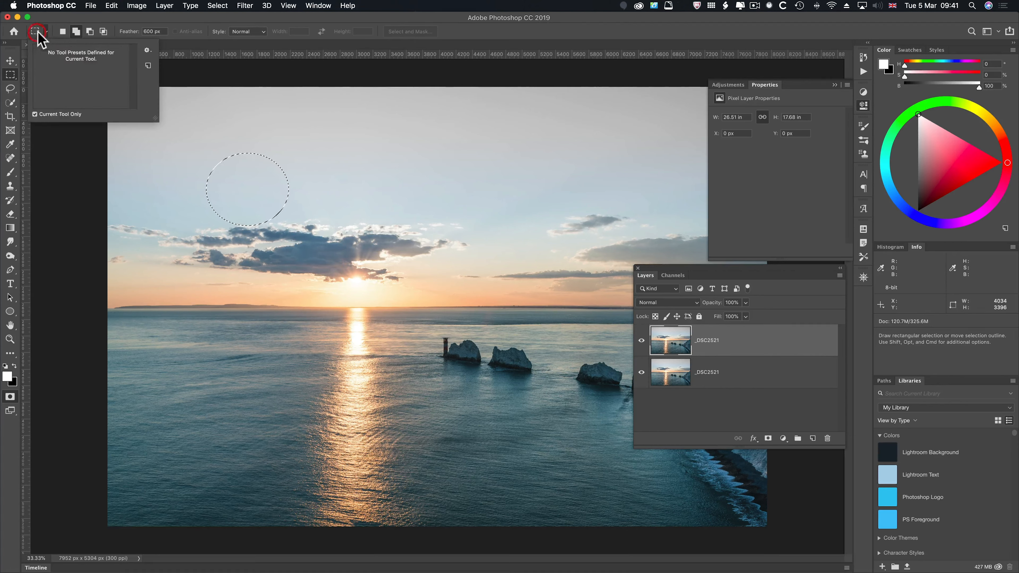
{"action": "left_click", "coordinate": [147, 50]}
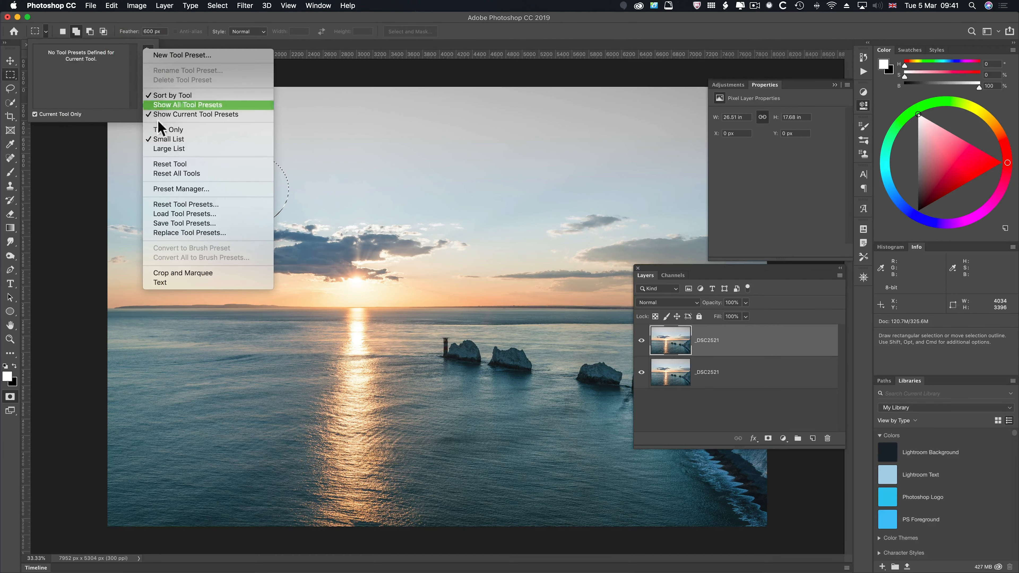
{"action": "left_click", "coordinate": [160, 164]}
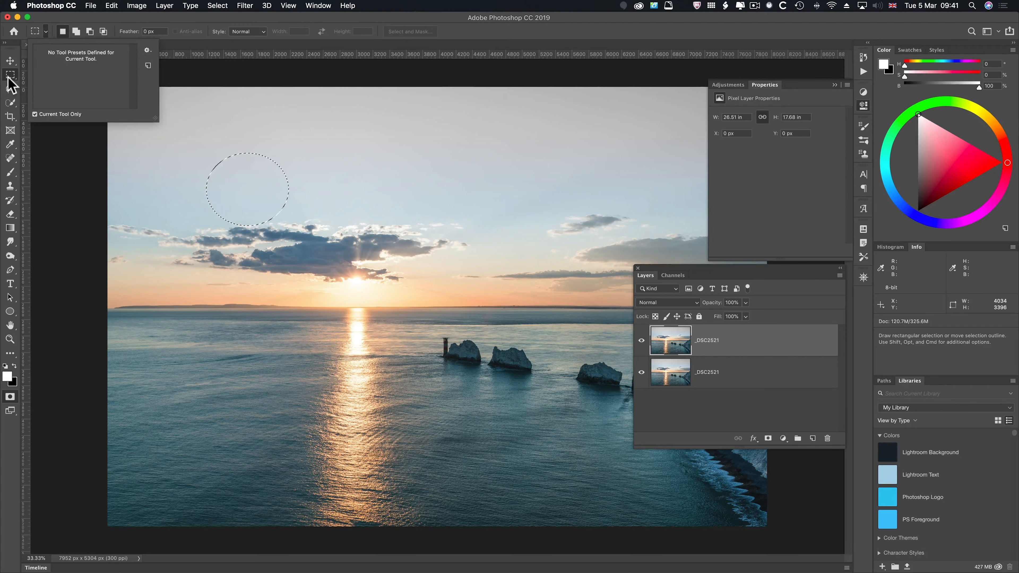
Step: Draw an unfeathered rectangular selection about 2121 × 1354 px in the sky and add two rectangles overlapping its lower corners
{"action": "left_click", "coordinate": [10, 77]}
{"action": "left_click_drag", "start_coordinate": [347, 114], "coordinate": [523, 225]}
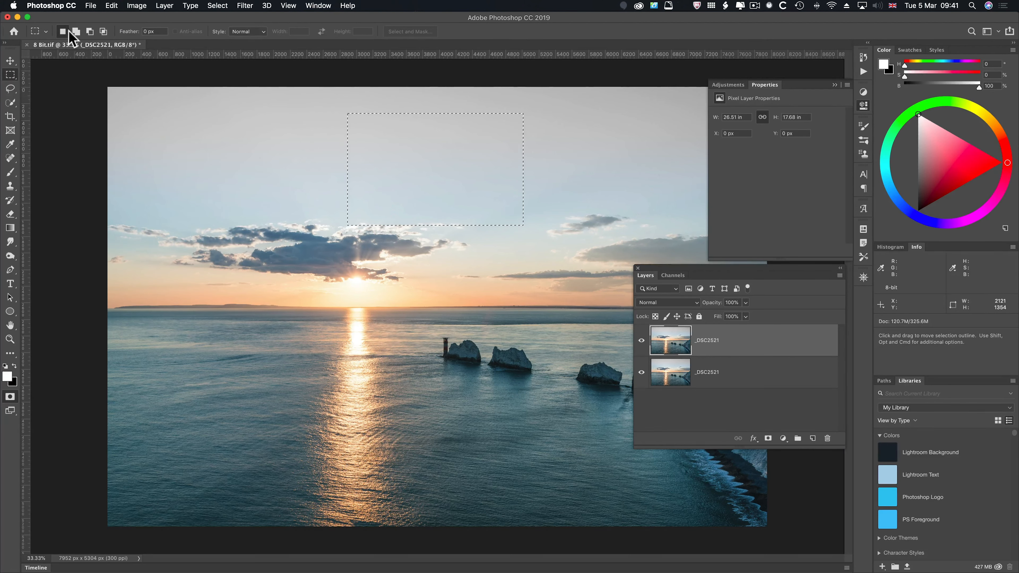
{"action": "left_click", "coordinate": [76, 31]}
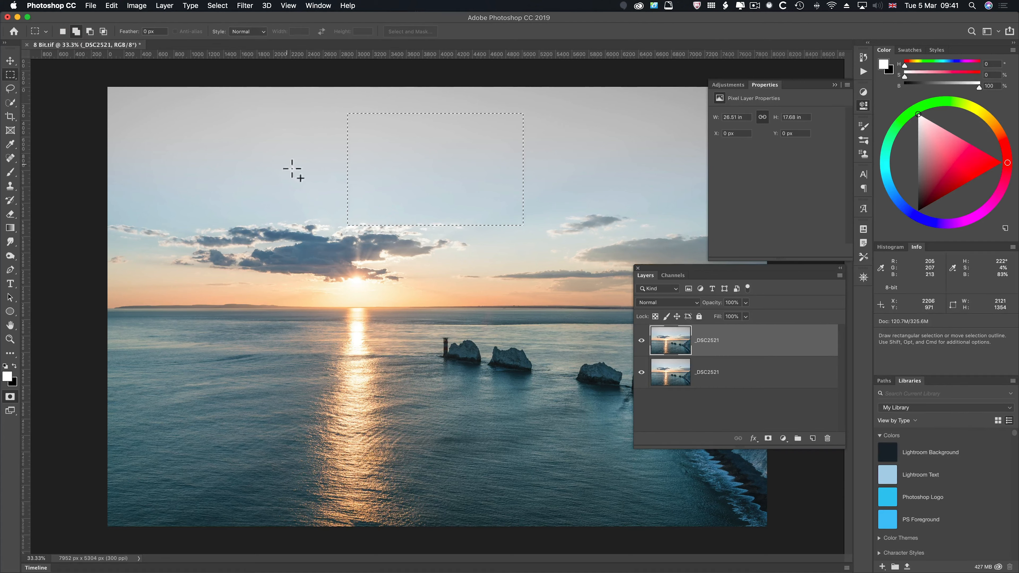
{"action": "left_click_drag", "start_coordinate": [291, 168], "coordinate": [380, 283]}
{"action": "left_click_drag", "start_coordinate": [467, 205], "coordinate": [580, 309]}
Step: Intersect the selection with a rectangle over its upper-left corner, and add a rectangle overlapping the remaining area's lower-right corner
{"action": "left_click", "coordinate": [103, 31]}
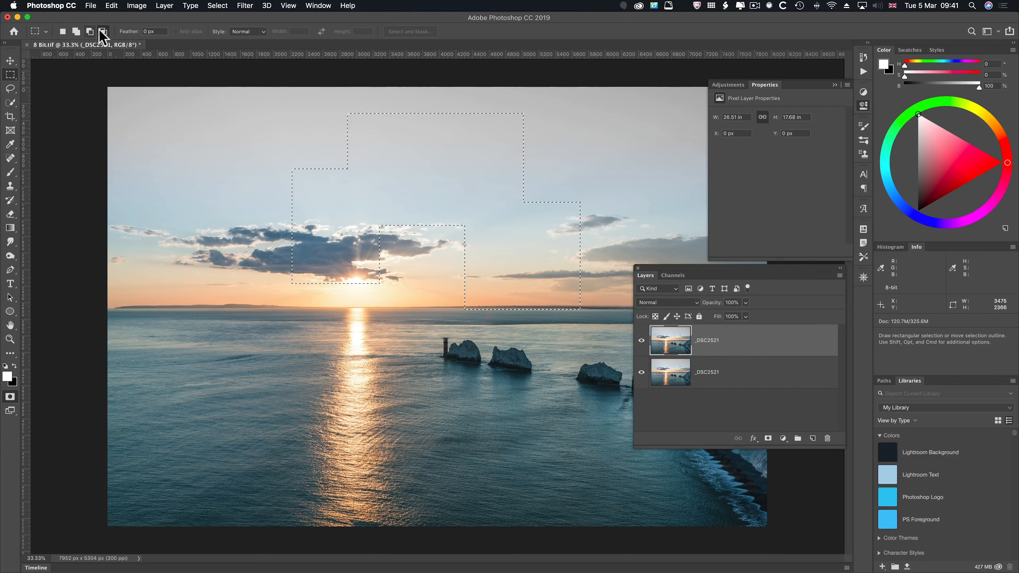
{"action": "left_click_drag", "start_coordinate": [254, 137], "coordinate": [330, 220]}
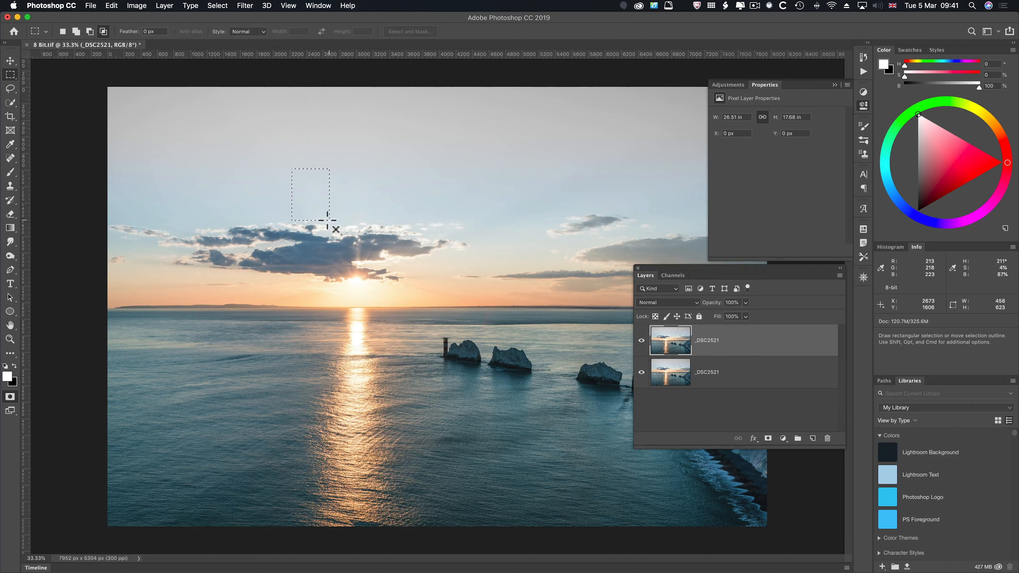
{"action": "left_click", "coordinate": [61, 32]}
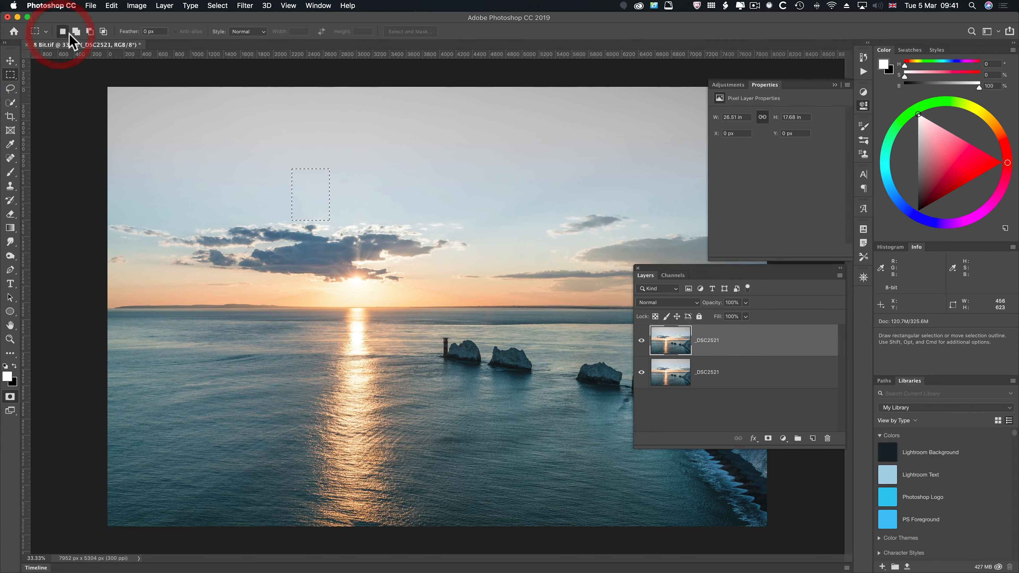
{"action": "left_click", "coordinate": [76, 31]}
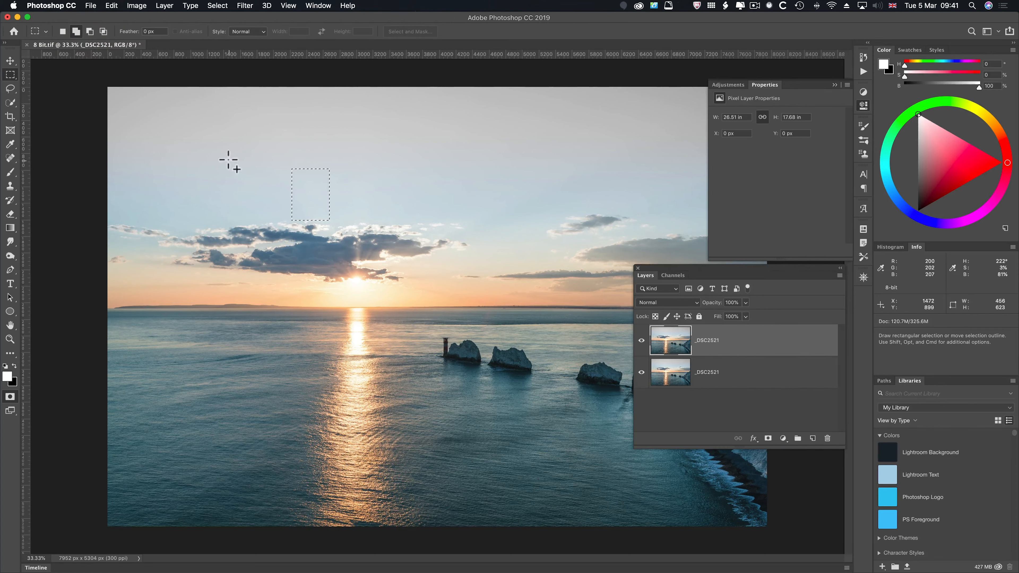
{"action": "key", "text": "shift"}
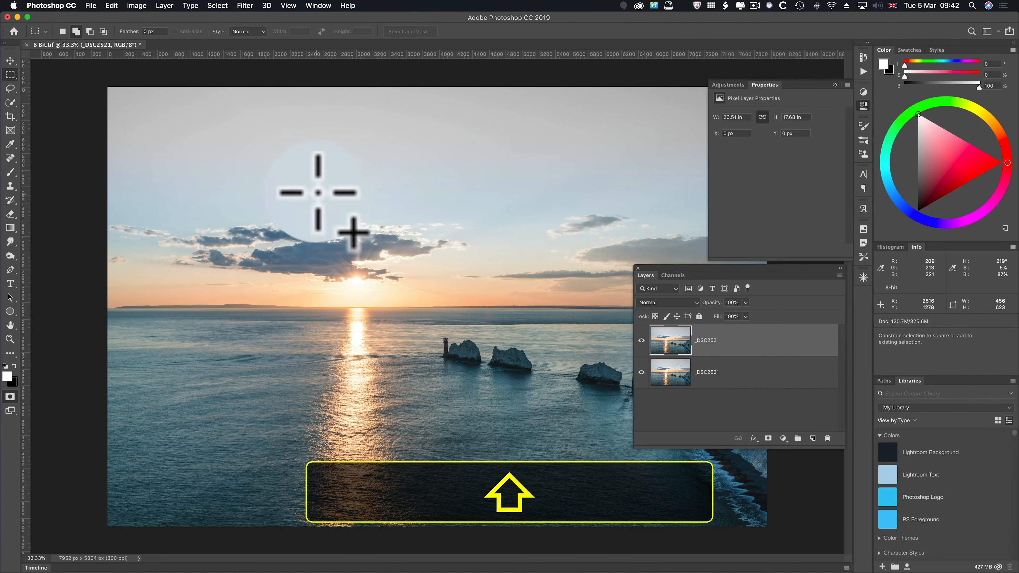
{"action": "left_click", "coordinate": [320, 202]}
{"action": "left_click_drag", "start_coordinate": [320, 202], "coordinate": [413, 252]}
Step: Subtract a rectangle from the selection's right end, and intersect the rest with a small rectangle over its upper part
{"action": "key", "text": "alt"}
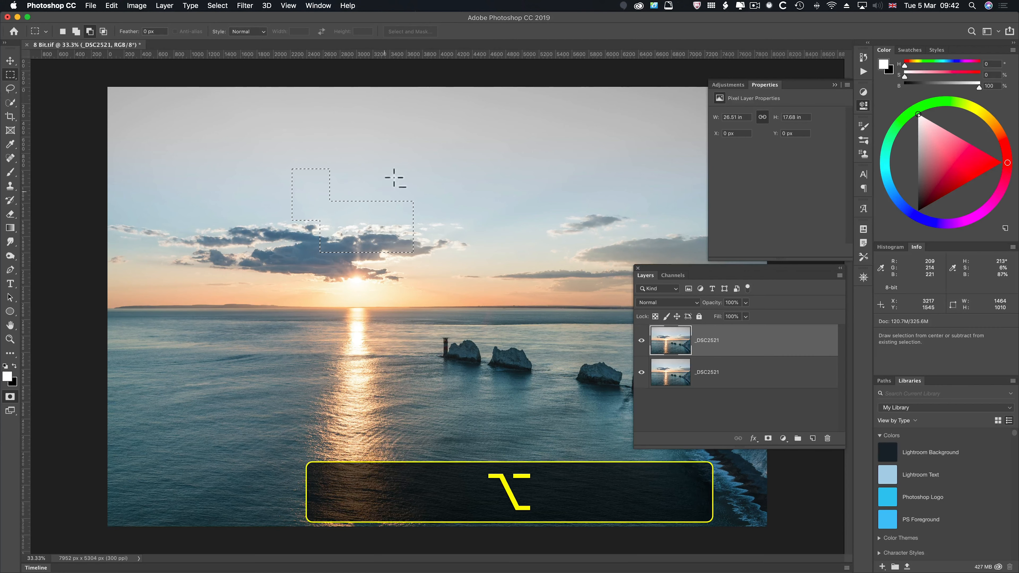
{"action": "left_click_drag", "start_coordinate": [392, 185], "coordinate": [445, 226]}
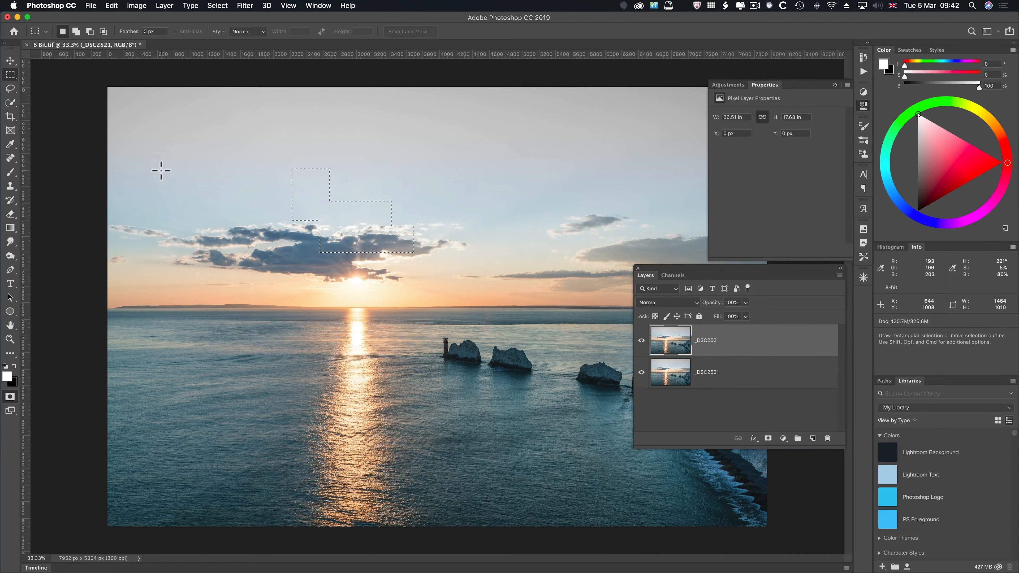
{"action": "key", "text": "shift"}
{"action": "key", "text": "alt"}
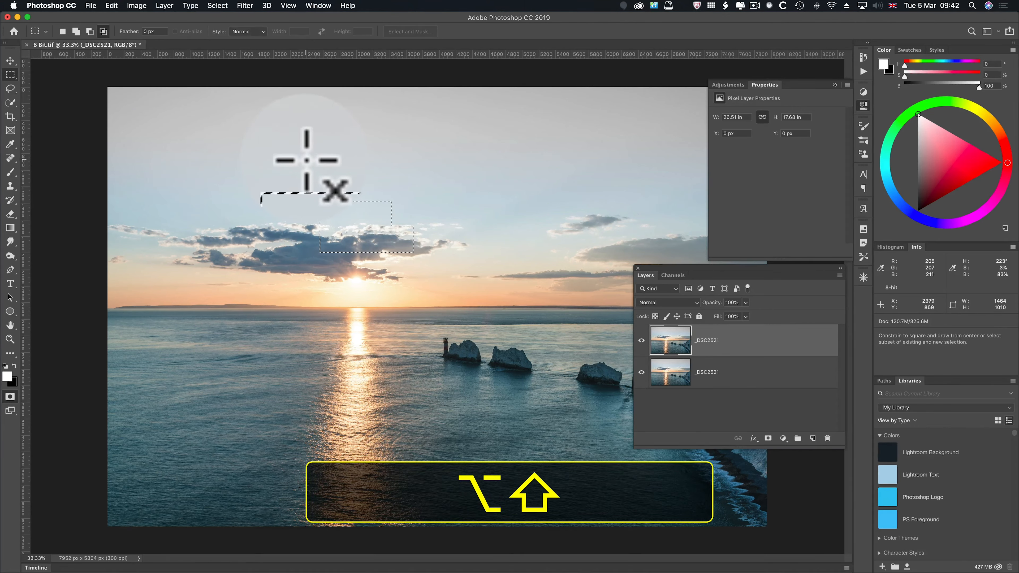
{"action": "left_click_drag", "start_coordinate": [307, 158], "coordinate": [357, 186]}
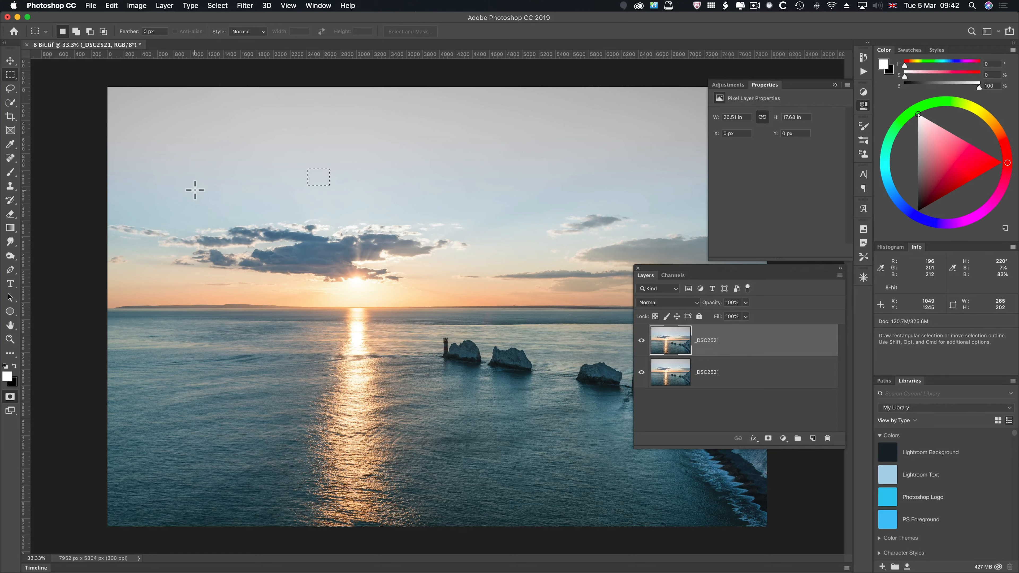
Step: Select the left part of the sky with Quick Selection, and replace it with a rectangular selection about 1620 × 825 px on the sea
{"action": "key", "text": "w"}
{"action": "left_click", "coordinate": [195, 189]}
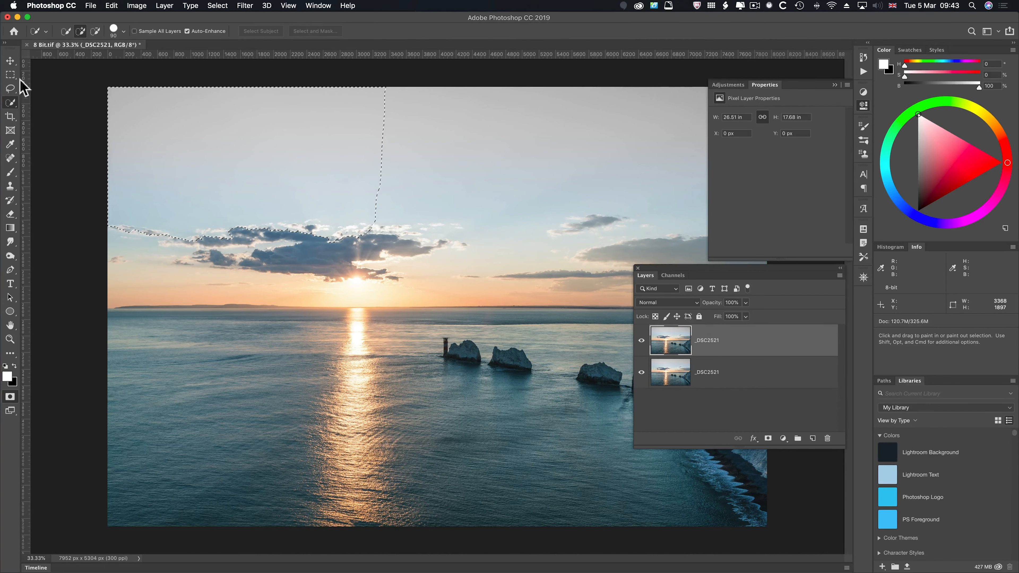
{"action": "left_click", "coordinate": [10, 74]}
{"action": "left_click_drag", "start_coordinate": [168, 328], "coordinate": [301, 396]}
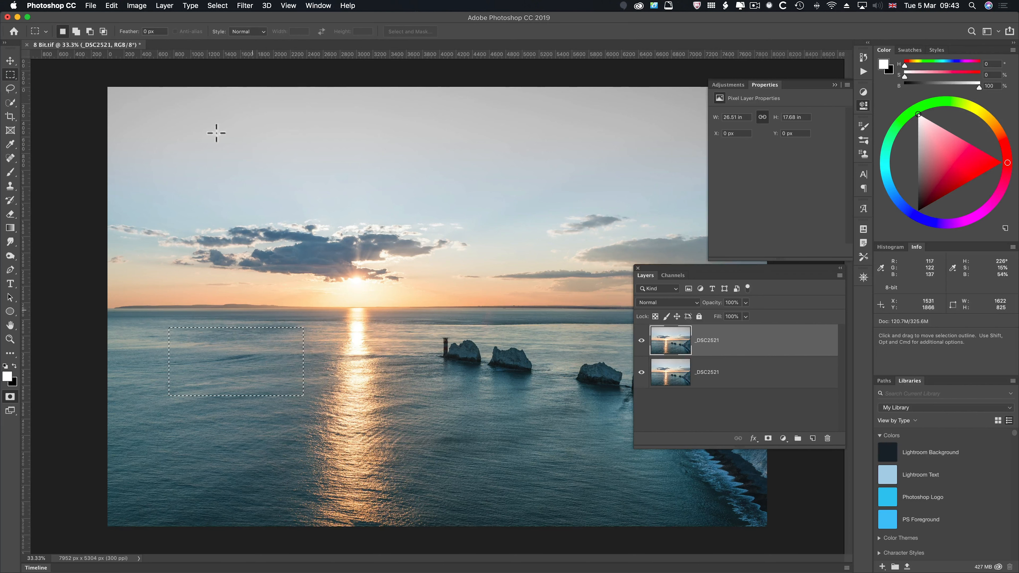